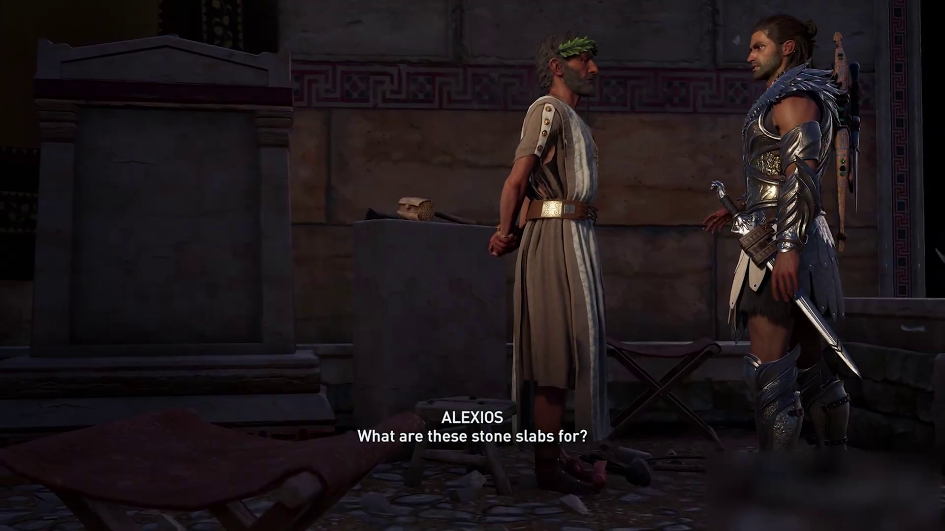
Scroll through the walk2idle README on GitHub and back up to the file list
scroll(449, 185, "down", 5)
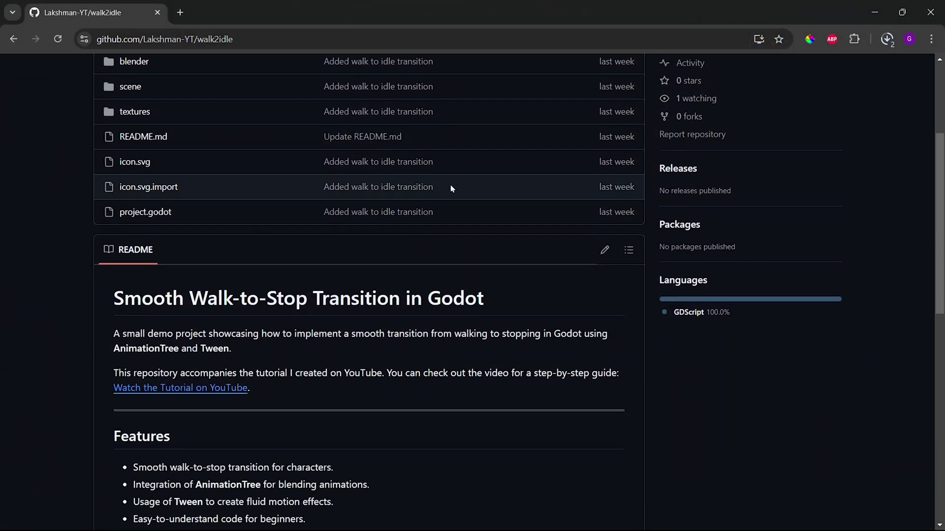
scroll(450, 189, "down", 10)
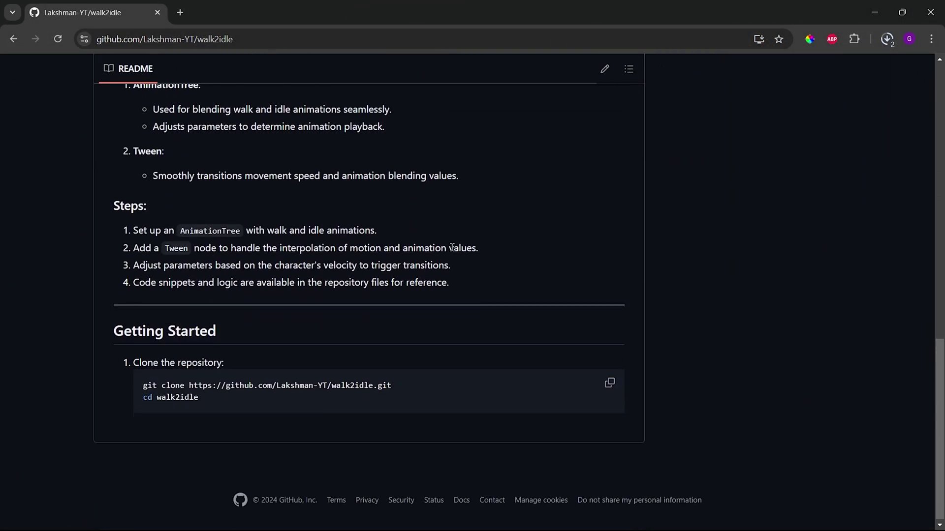
scroll(535, 348, "up", 15)
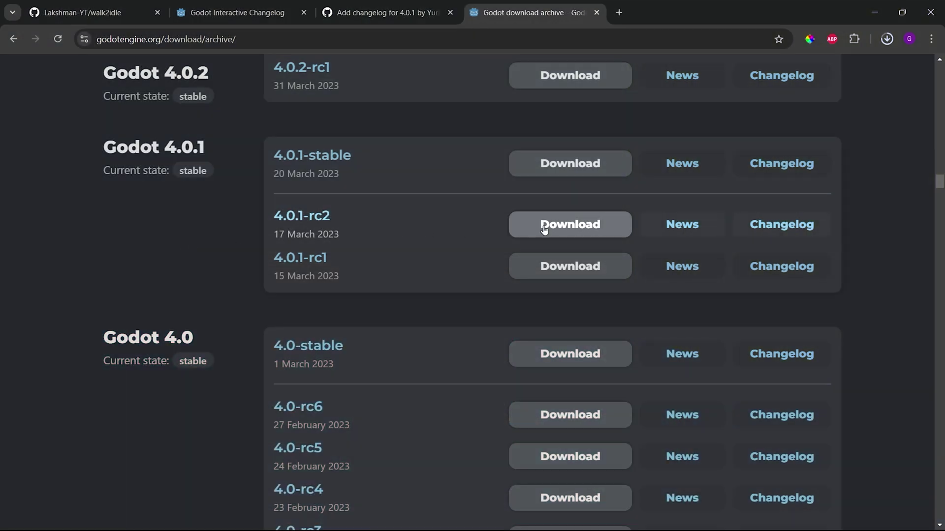
Scroll the Godot download archive past 4.0.1 to the 4.0 rc and beta builds
scroll(727, 232, "down", 1)
scroll(727, 235, "down", 3)
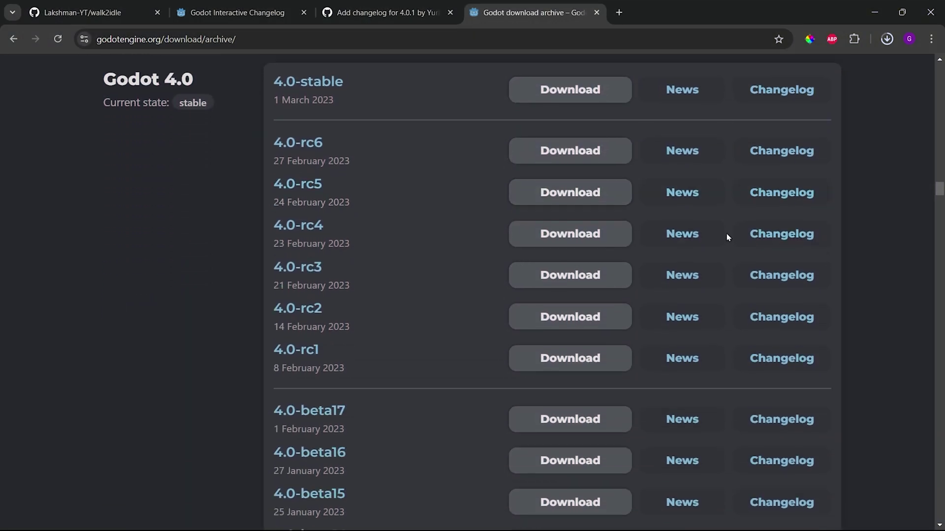
scroll(727, 236, "down", 3)
scroll(727, 235, "down", 4)
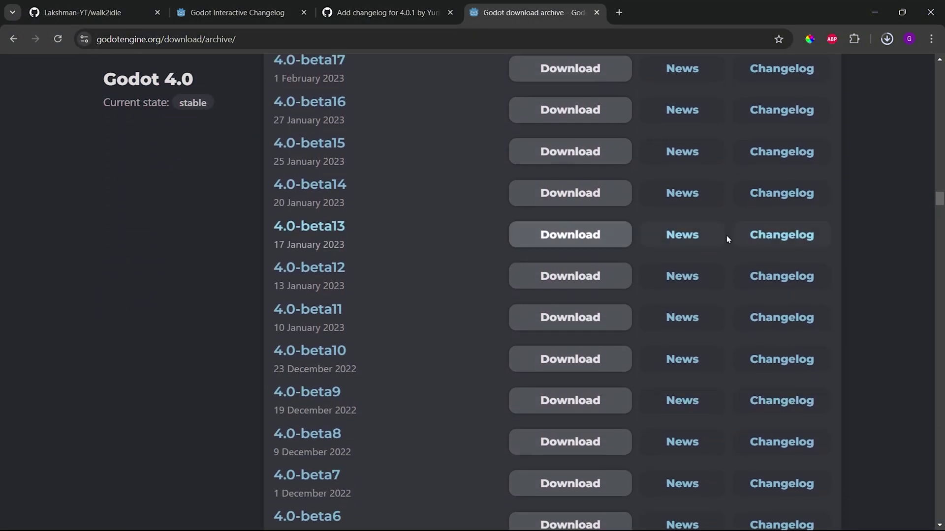
scroll(765, 311, "down", 5)
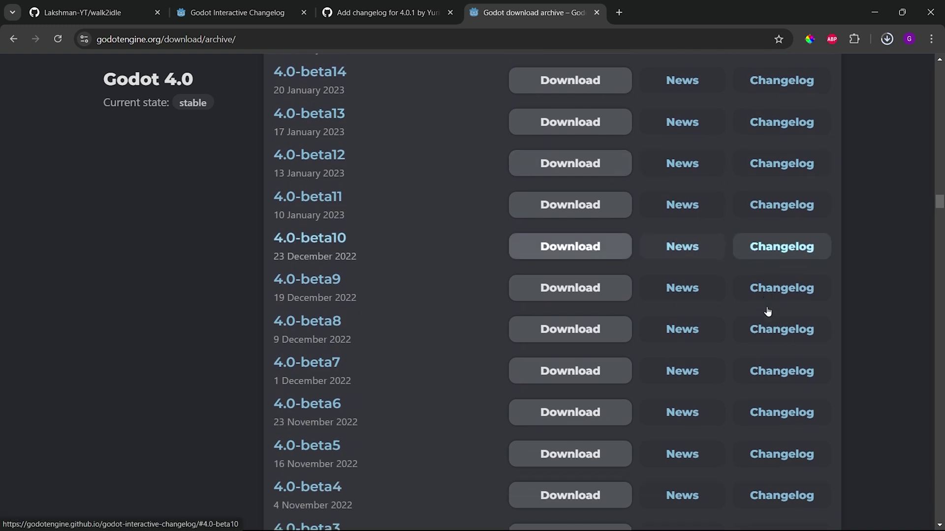
scroll(766, 311, "down", 2)
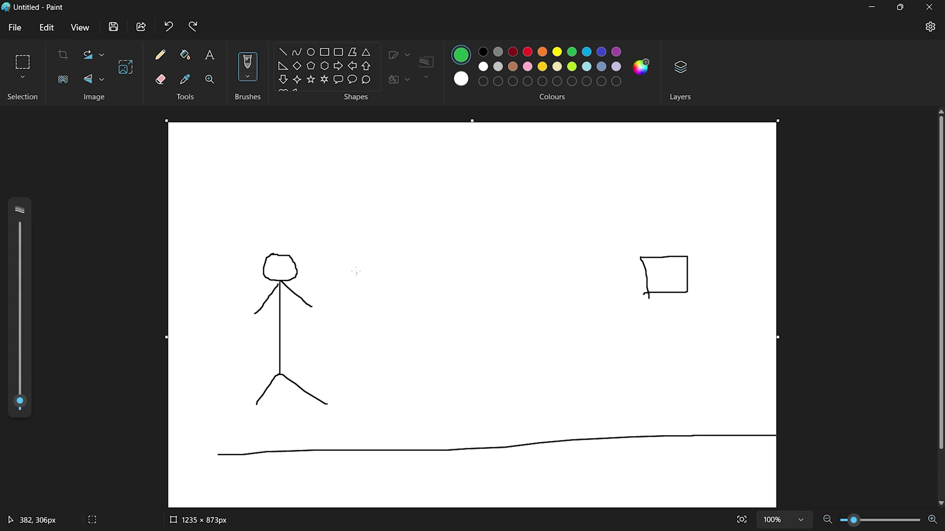
In red, mark a star above the figure's head, arrow it to the box and loop it to the head
left_click(527, 52)
mouse_move(311, 215)
left_mouse_down()
mouse_move(292, 226)
mouse_move(249, 350)
mouse_move(301, 251)
left_mouse_up()
mouse_move(676, 244)
left_mouse_down()
mouse_move(638, 253)
mouse_move(650, 285)
mouse_move(674, 252)
left_mouse_up()
key("ctrl+z")
key("ctrl+z")
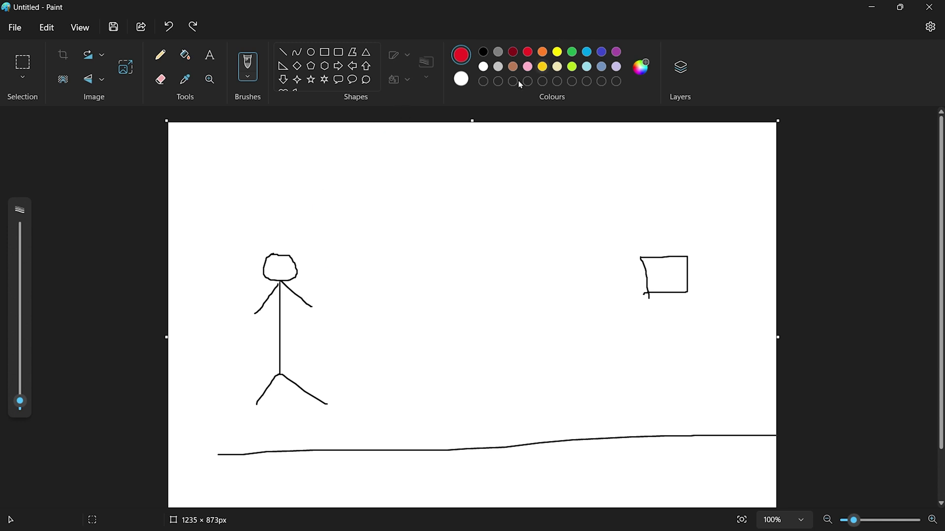
mouse_move(289, 209)
left_mouse_down()
mouse_move(289, 235)
mouse_move(306, 223)
mouse_move(261, 234)
mouse_move(290, 230)
left_mouse_up()
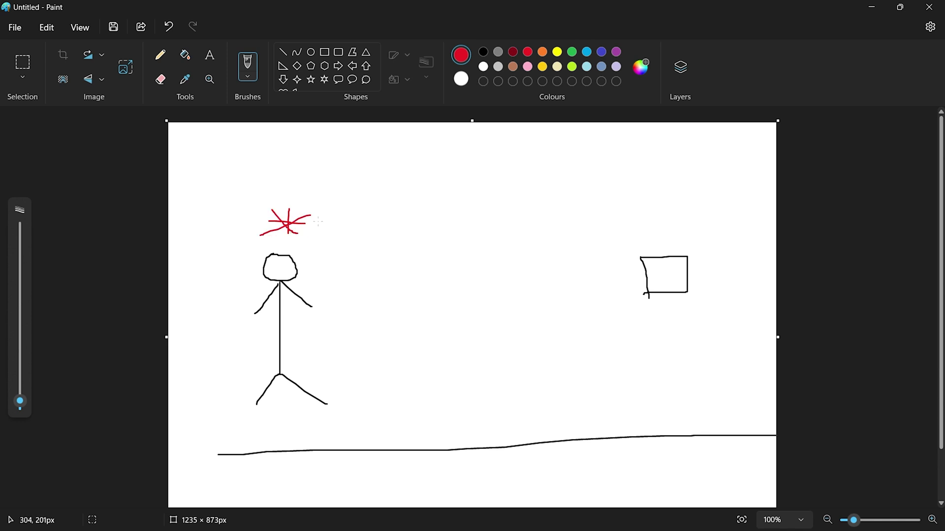
mouse_move(301, 226)
left_mouse_down()
mouse_move(533, 267)
mouse_move(648, 275)
mouse_move(626, 285)
left_mouse_up()
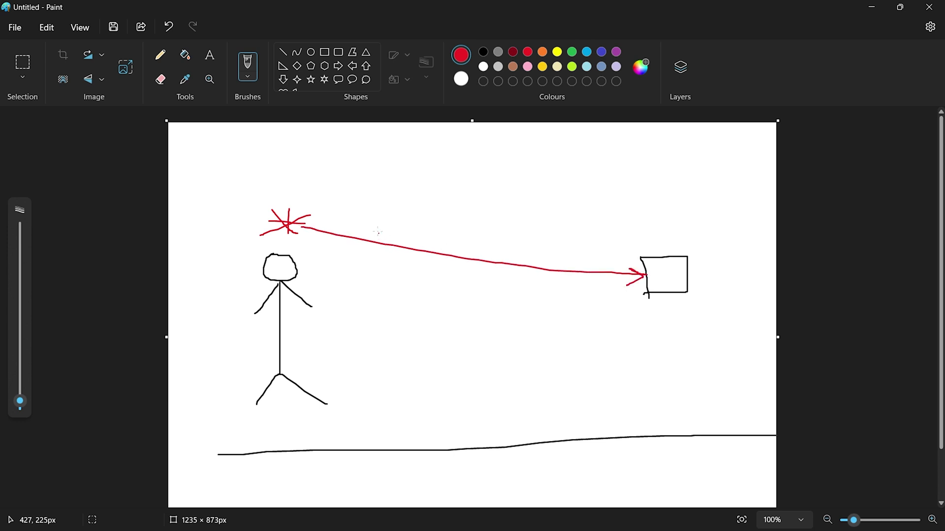
mouse_move(309, 230)
left_mouse_down()
mouse_move(243, 210)
mouse_move(271, 241)
mouse_move(309, 235)
mouse_move(311, 225)
mouse_move(295, 234)
mouse_move(260, 227)
mouse_move(239, 246)
mouse_move(240, 274)
mouse_move(272, 282)
left_mouse_up()
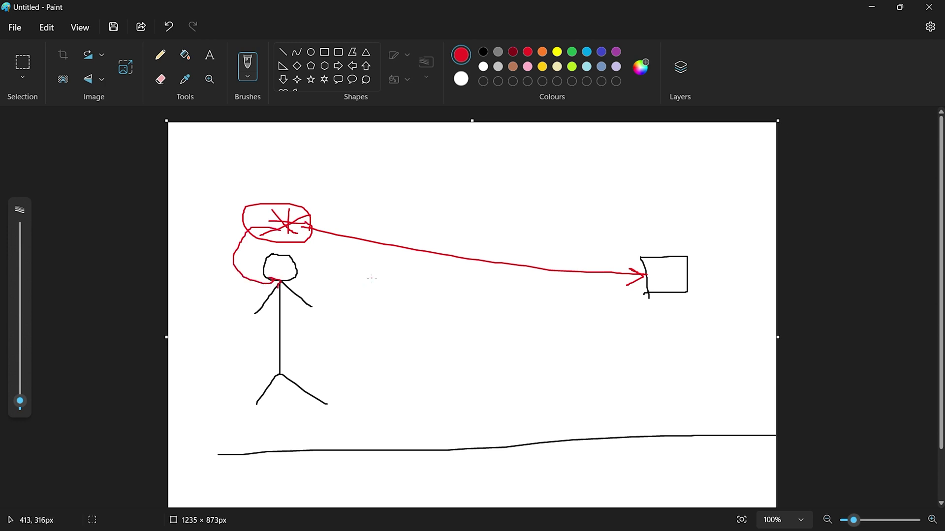
Undo the red strokes, then draw a green down arrow and a lower box beneath the original
key("ctrl+z")
key("ctrl+z")
key("ctrl+z")
key("ctrl+z")
left_click(572, 51)
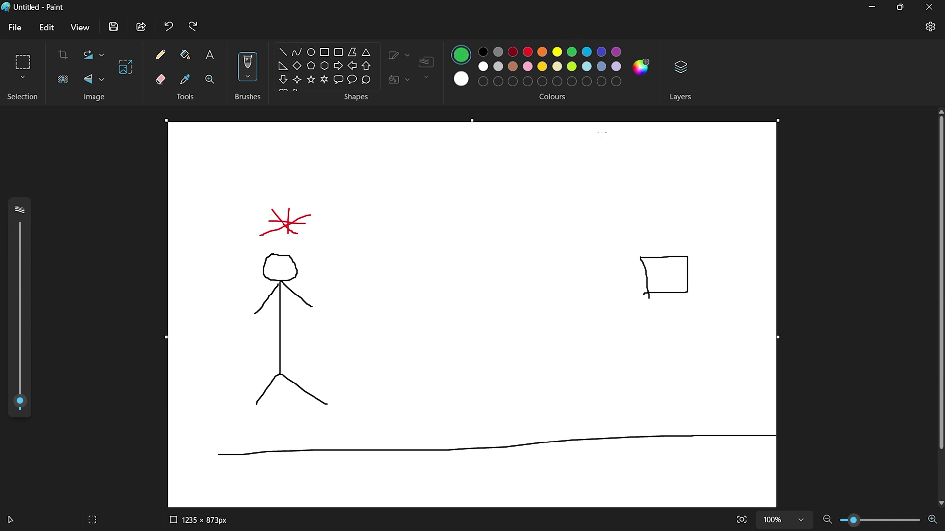
mouse_move(665, 283)
left_mouse_down()
mouse_move(669, 345)
mouse_move(657, 338)
mouse_move(680, 339)
left_mouse_up()
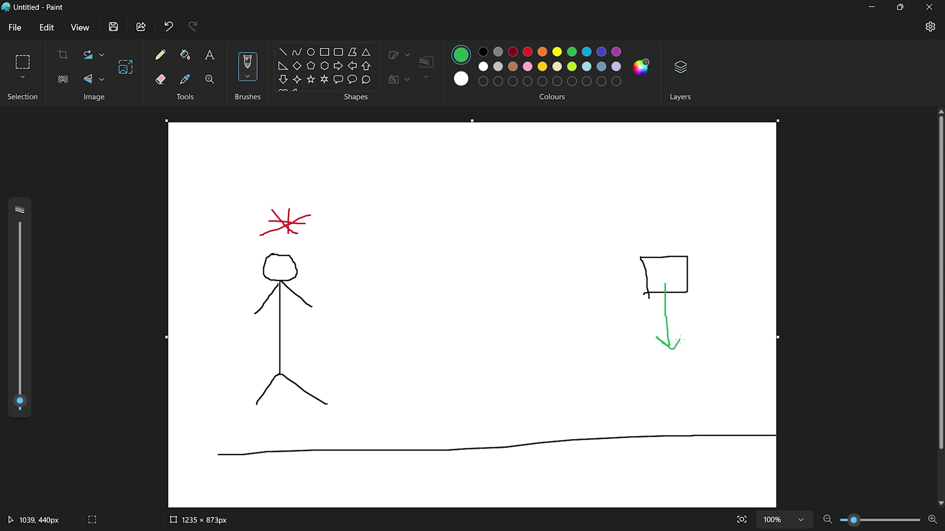
mouse_move(651, 366)
left_mouse_down()
mouse_move(699, 390)
mouse_move(626, 400)
left_mouse_up()
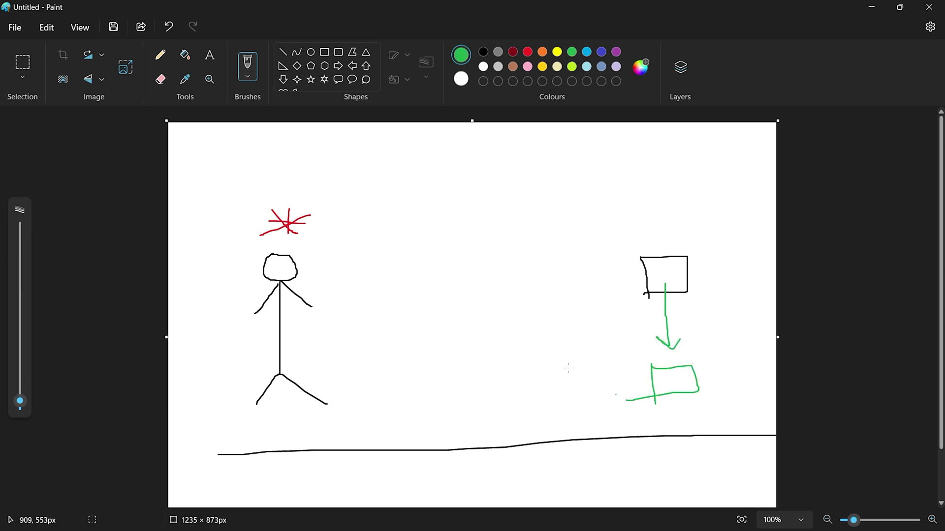
Draw green lines and an arrow from the star and the figure's head to the lower box
mouse_move(312, 231)
left_mouse_down()
mouse_move(460, 301)
mouse_move(636, 360)
left_mouse_up()
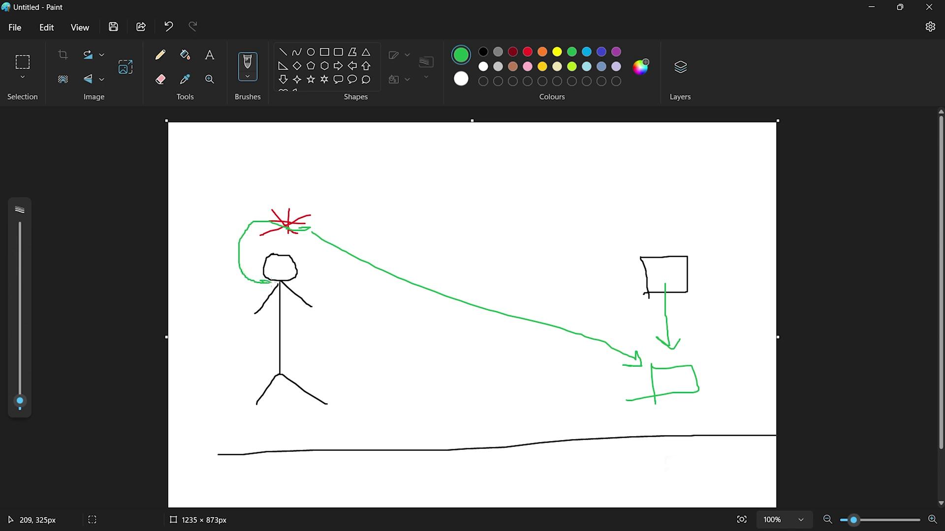
left_click_drag(273, 282, 277, 281)
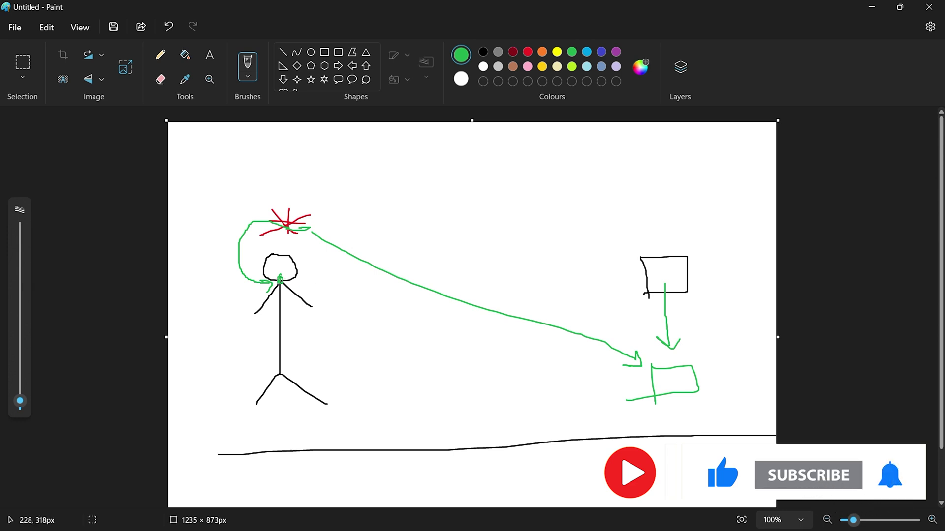
mouse_move(303, 269)
left_mouse_down()
mouse_move(676, 338)
mouse_move(620, 341)
mouse_move(640, 366)
left_mouse_up()
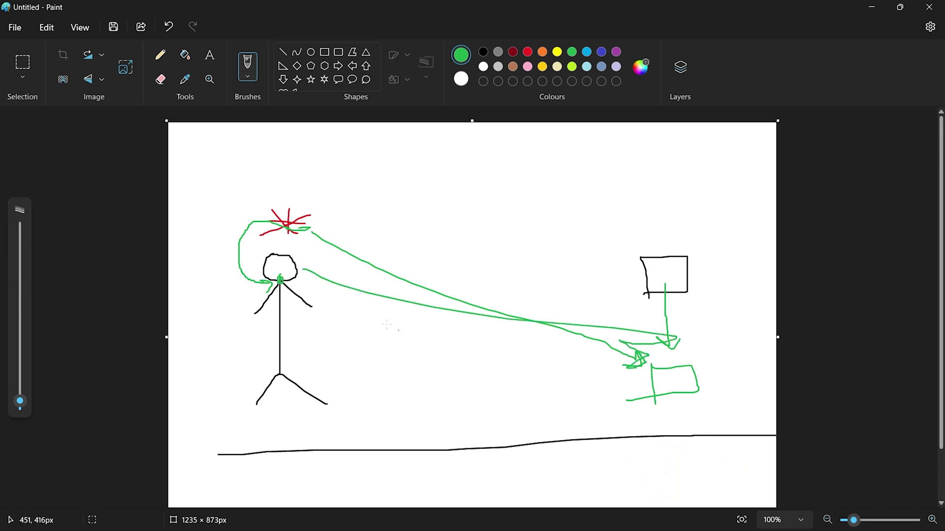
mouse_move(272, 222)
left_mouse_down()
mouse_move(299, 230)
mouse_move(269, 198)
mouse_move(203, 253)
mouse_move(248, 296)
left_mouse_up()
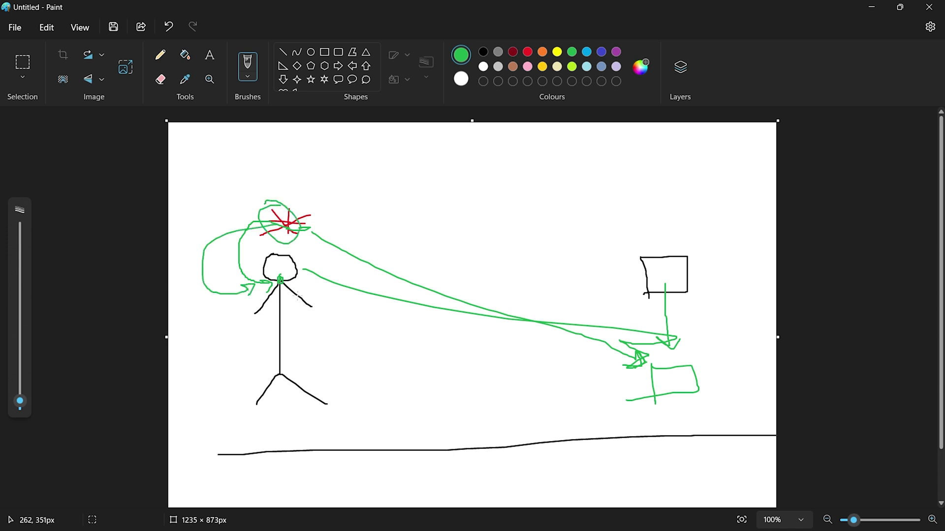
mouse_move(381, 289)
left_mouse_down()
mouse_move(693, 353)
mouse_move(661, 357)
mouse_move(699, 353)
left_mouse_up()
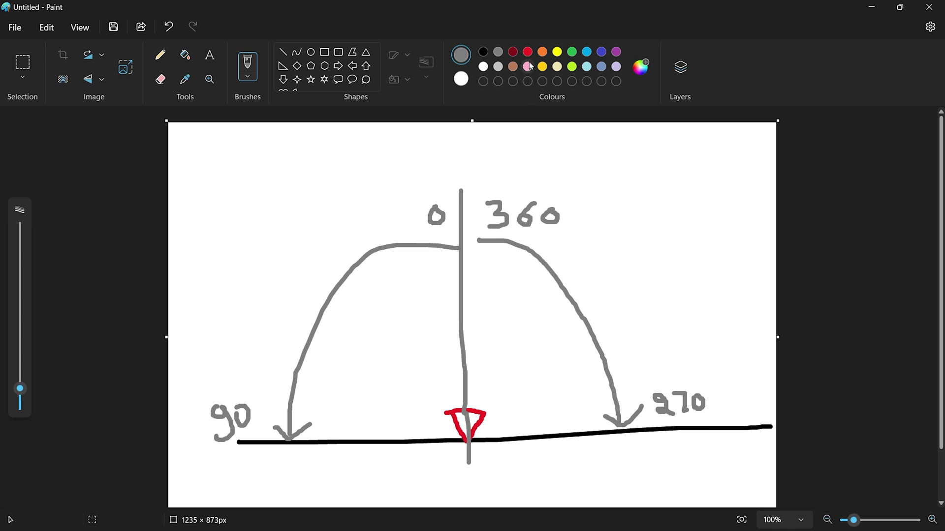
In green, draw an upward arrow along the vertical axis and trace the left arc toward 90
left_click(572, 52)
mouse_move(472, 439)
left_mouse_down()
mouse_move(462, 452)
mouse_move(470, 442)
left_mouse_up()
mouse_move(470, 441)
left_mouse_down()
mouse_move(462, 182)
mouse_move(475, 196)
left_mouse_up()
left_click_drag(443, 190, 441, 192)
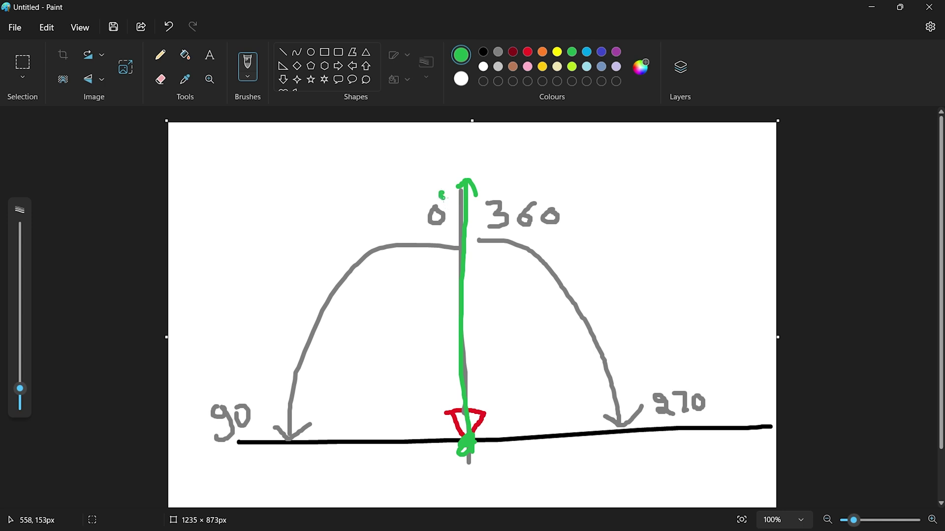
left_click(454, 251)
mouse_move(457, 251)
left_mouse_down()
mouse_move(374, 257)
mouse_move(307, 429)
mouse_move(215, 428)
mouse_move(254, 406)
left_mouse_up()
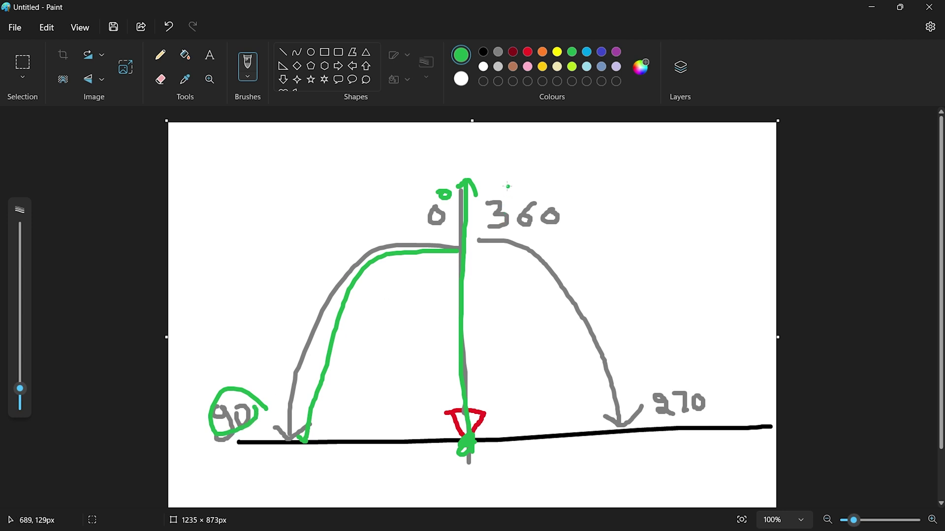
Circle the 360 and 270 labels in green and write an underlined 'lerp' at the top left
mouse_move(508, 187)
left_mouse_down()
mouse_move(507, 231)
mouse_move(505, 181)
mouse_move(486, 185)
left_mouse_up()
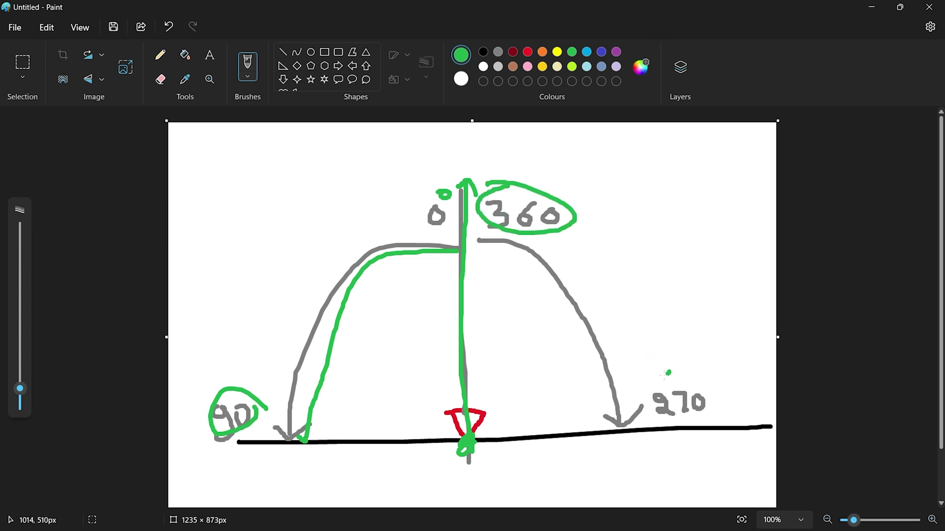
mouse_move(667, 373)
left_mouse_down()
mouse_move(650, 406)
mouse_move(715, 429)
mouse_move(695, 387)
mouse_move(666, 374)
left_mouse_up()
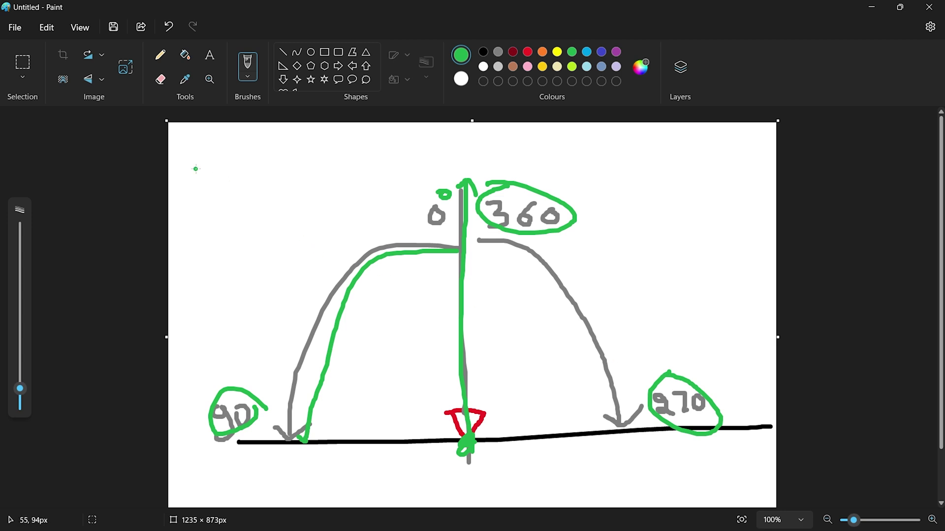
mouse_move(195, 167)
left_mouse_down()
mouse_move(200, 205)
mouse_move(218, 185)
mouse_move(234, 196)
mouse_move(232, 181)
mouse_move(249, 183)
mouse_move(269, 213)
mouse_move(271, 186)
left_mouse_up()
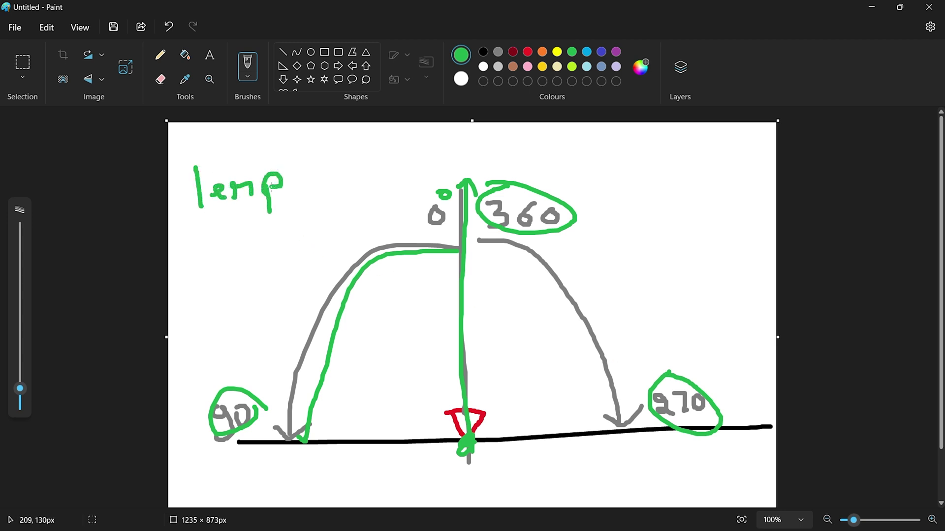
left_click_drag(183, 220, 333, 199)
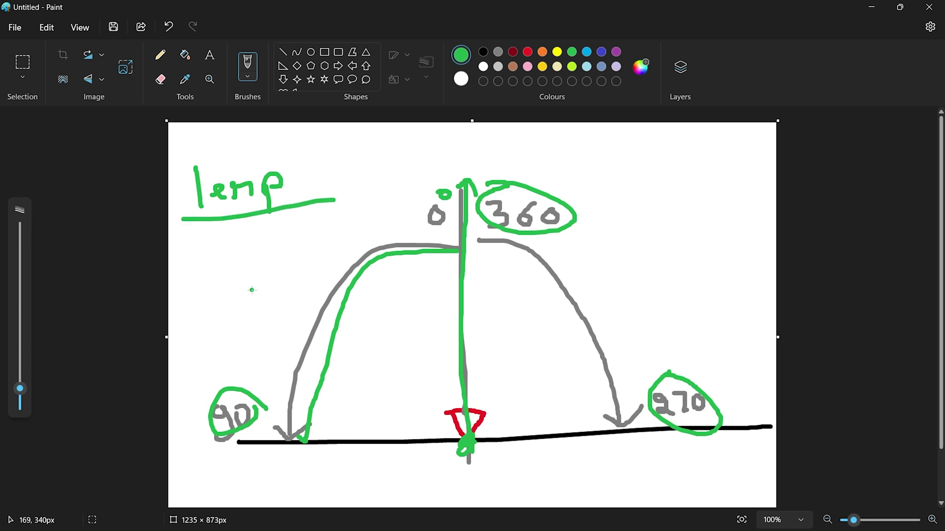
key("ctrl+z")
Add green arrows left along the baseline and diagonally up-right, plus 90 and 270 labels
mouse_move(462, 447)
left_mouse_down()
mouse_move(263, 465)
mouse_move(235, 454)
mouse_move(229, 468)
mouse_move(262, 476)
left_mouse_up()
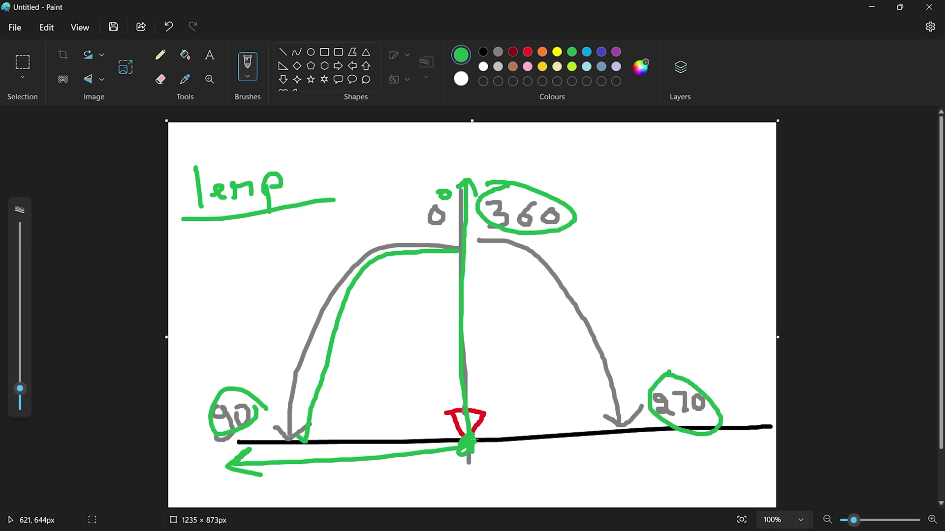
left_click_drag(472, 440, 703, 291)
mouse_move(680, 291)
left_mouse_down()
mouse_move(709, 288)
mouse_move(705, 309)
left_mouse_up()
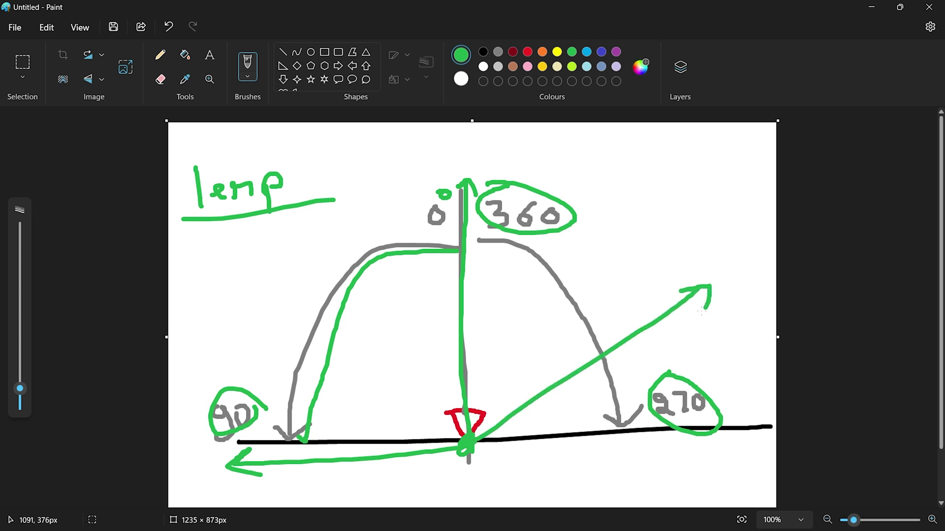
mouse_move(618, 142)
left_mouse_down()
mouse_move(601, 153)
mouse_move(612, 148)
mouse_move(610, 165)
mouse_move(630, 143)
mouse_move(635, 156)
mouse_move(637, 141)
mouse_move(633, 206)
mouse_move(621, 208)
mouse_move(656, 202)
left_mouse_up()
mouse_move(626, 236)
left_mouse_down()
mouse_move(639, 254)
mouse_move(629, 256)
mouse_move(650, 252)
left_mouse_up()
mouse_move(645, 232)
left_mouse_down()
mouse_move(656, 229)
mouse_move(659, 253)
mouse_move(676, 234)
left_mouse_up()
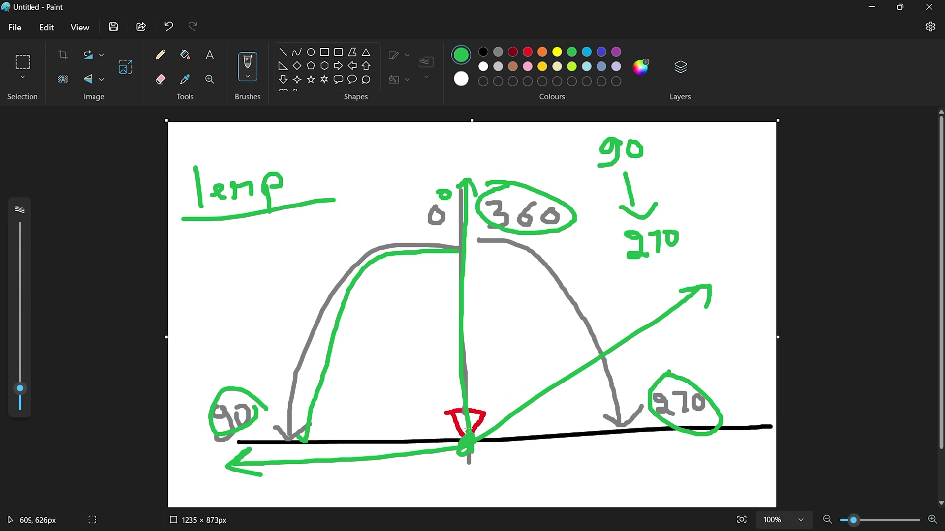
Sketch red curved arrows around the origin triangle, then undo them
left_click(528, 51)
mouse_move(482, 434)
left_mouse_down()
mouse_move(430, 436)
mouse_move(443, 420)
mouse_move(443, 452)
mouse_move(521, 483)
mouse_move(601, 450)
mouse_move(612, 392)
mouse_move(599, 371)
mouse_move(584, 378)
mouse_move(612, 370)
left_mouse_up()
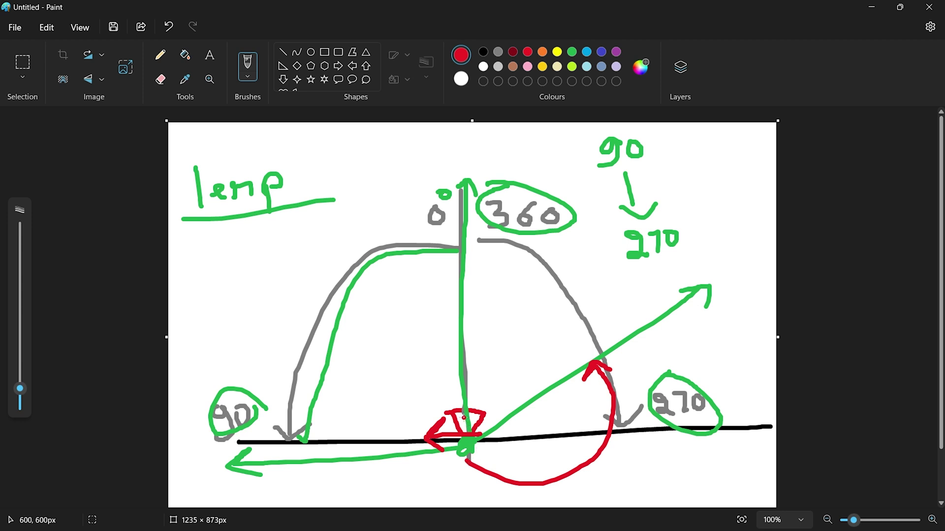
left_click_drag(469, 432, 440, 427)
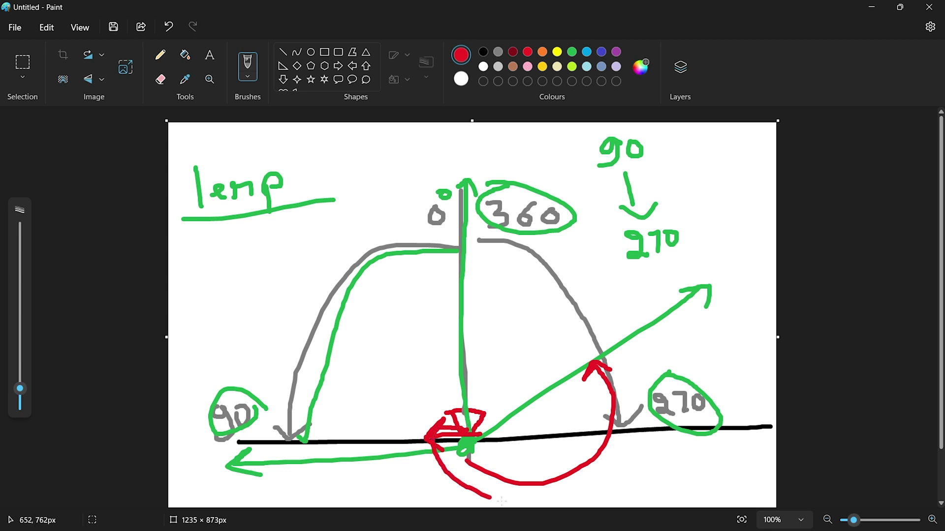
mouse_move(489, 497)
left_mouse_down()
mouse_move(594, 466)
mouse_move(593, 374)
left_mouse_up()
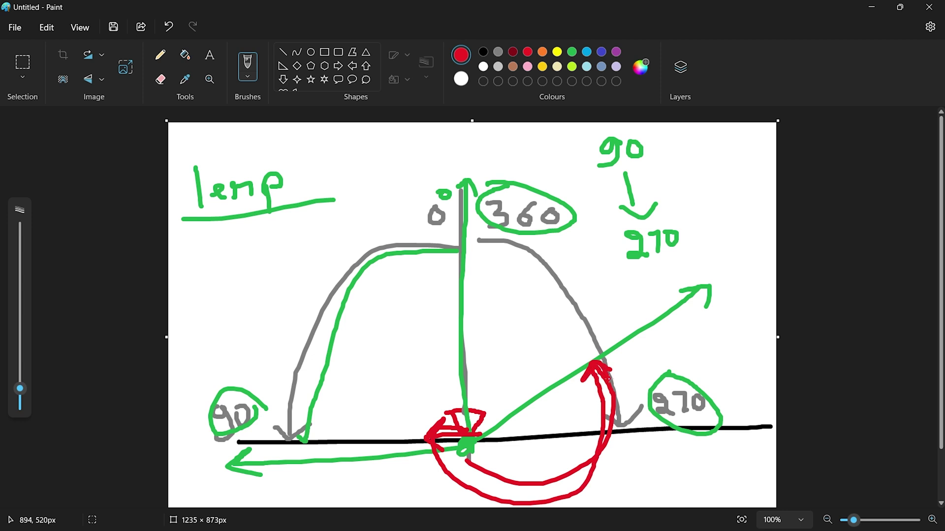
key("ctrl+z")
key("ctrl+z")
key("ctrl+z")
key("ctrl+z")
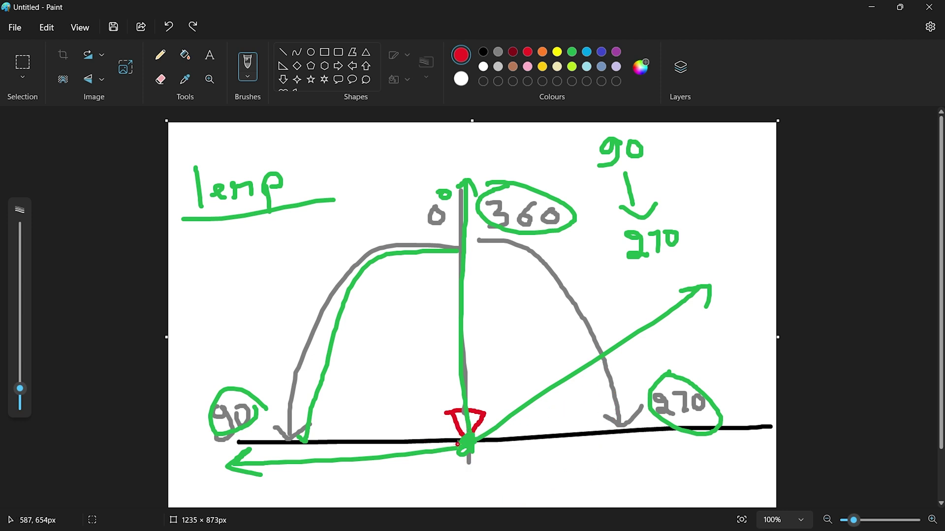
mouse_move(463, 442)
left_mouse_down()
mouse_move(437, 397)
mouse_move(482, 382)
mouse_move(517, 397)
mouse_move(521, 377)
left_mouse_up()
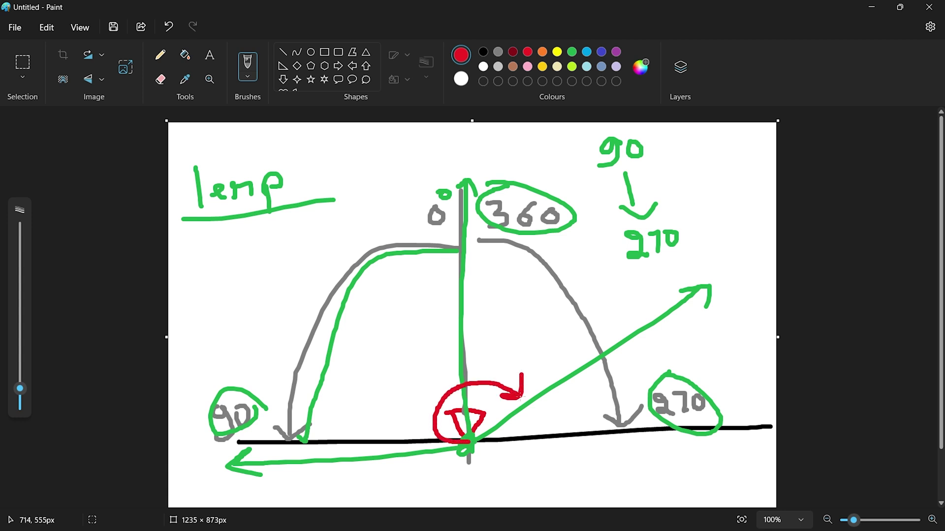
key("ctrl+z")
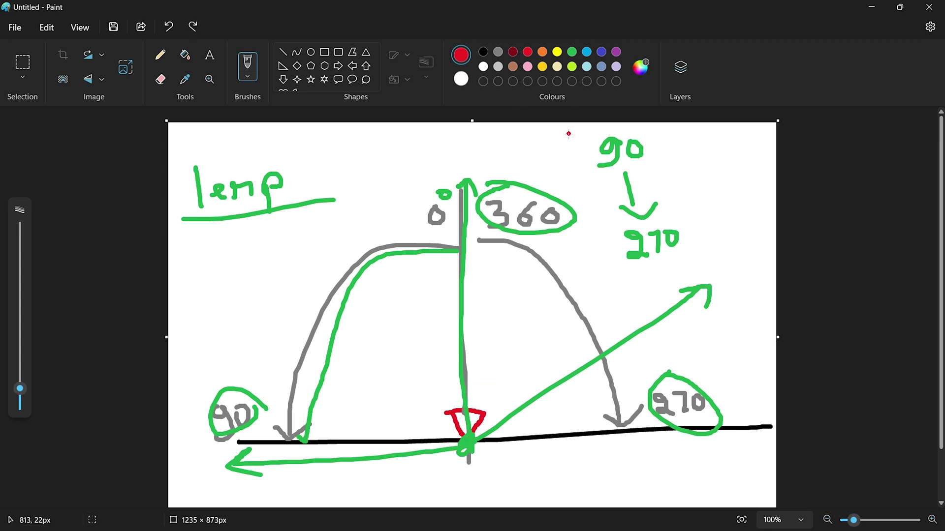
Undo the green notes, then sketch red lines from the origin with angle values and 80
key("ctrl+z")
key("ctrl+z")
key("ctrl+z")
key("ctrl+z")
key("ctrl+z")
key("ctrl+z")
key("ctrl+z")
key("ctrl+z")
key("ctrl+z")
key("ctrl+z")
key("ctrl+z")
key("ctrl+z")
key("ctrl+z")
key("ctrl+z")
key("ctrl+z")
key("ctrl+z")
key("ctrl+z")
key("ctrl+z")
key("ctrl+z")
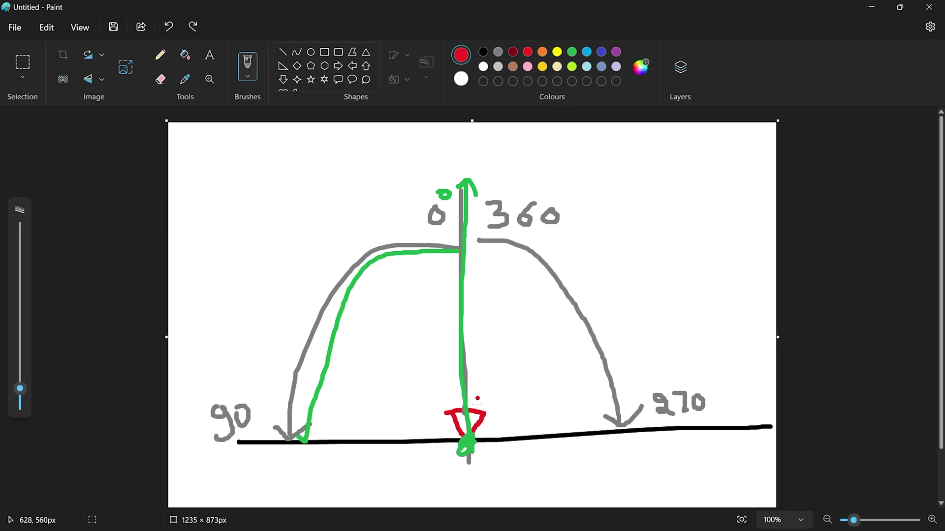
mouse_move(473, 437)
left_mouse_down()
mouse_move(541, 377)
mouse_move(520, 378)
mouse_move(539, 395)
left_mouse_up()
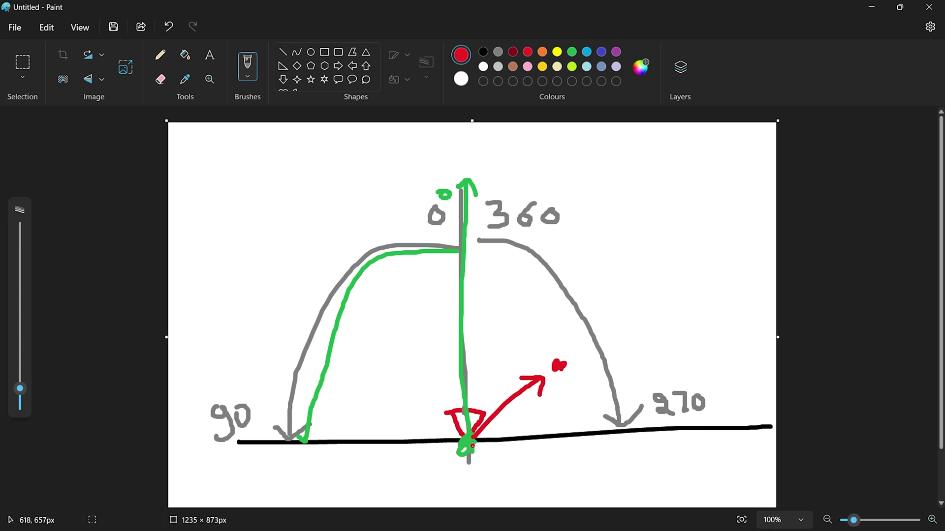
left_click_drag(451, 446, 365, 418)
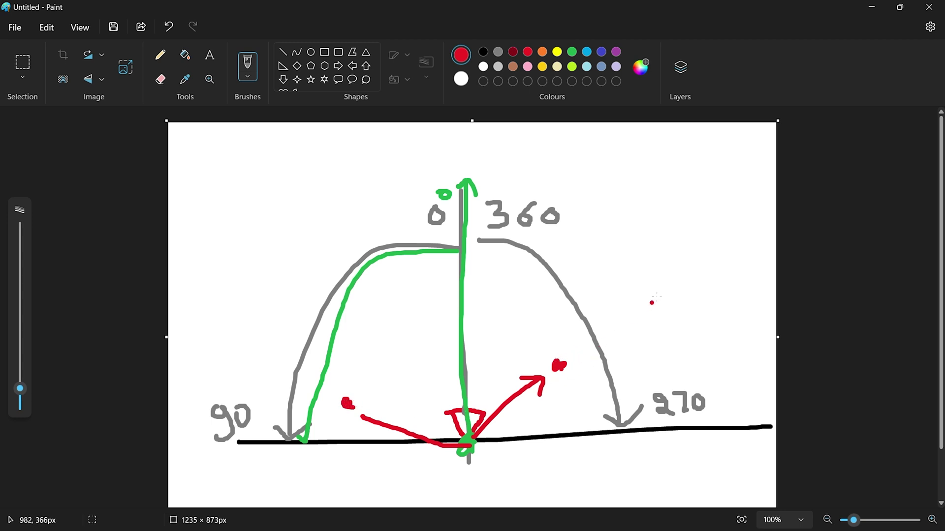
mouse_move(657, 256)
left_mouse_down()
mouse_move(624, 260)
mouse_move(674, 287)
left_mouse_up()
mouse_move(683, 257)
left_mouse_down()
mouse_move(668, 252)
mouse_move(672, 270)
mouse_move(694, 247)
mouse_move(675, 217)
mouse_move(692, 216)
left_mouse_up()
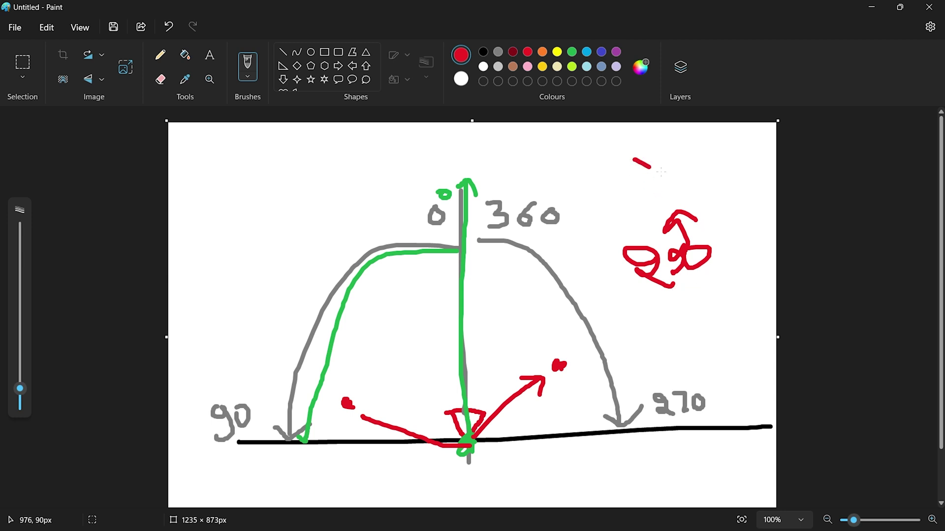
left_click_drag(661, 171, 640, 156)
mouse_move(676, 154)
left_mouse_down()
mouse_move(692, 170)
mouse_move(674, 155)
left_mouse_up()
mouse_move(713, 272)
left_mouse_down()
mouse_move(757, 217)
mouse_move(699, 185)
mouse_move(700, 197)
mouse_move(696, 180)
mouse_move(717, 178)
left_mouse_up()
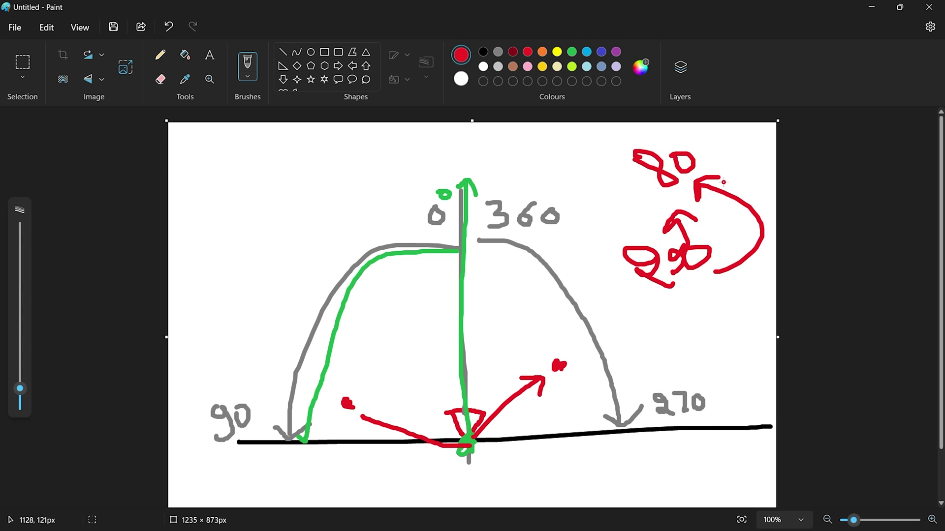
Draw red loops under the origin, then undo all red sketches back to the triangle
mouse_move(483, 428)
left_mouse_down()
mouse_move(505, 470)
mouse_move(485, 492)
mouse_move(449, 494)
mouse_move(422, 460)
left_mouse_up()
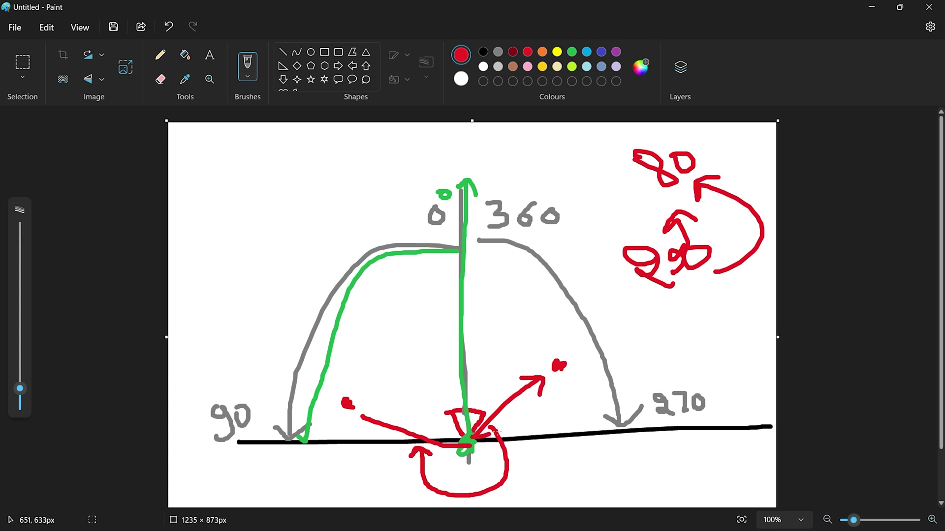
mouse_move(455, 439)
left_mouse_down()
mouse_move(499, 454)
mouse_move(469, 440)
left_mouse_up()
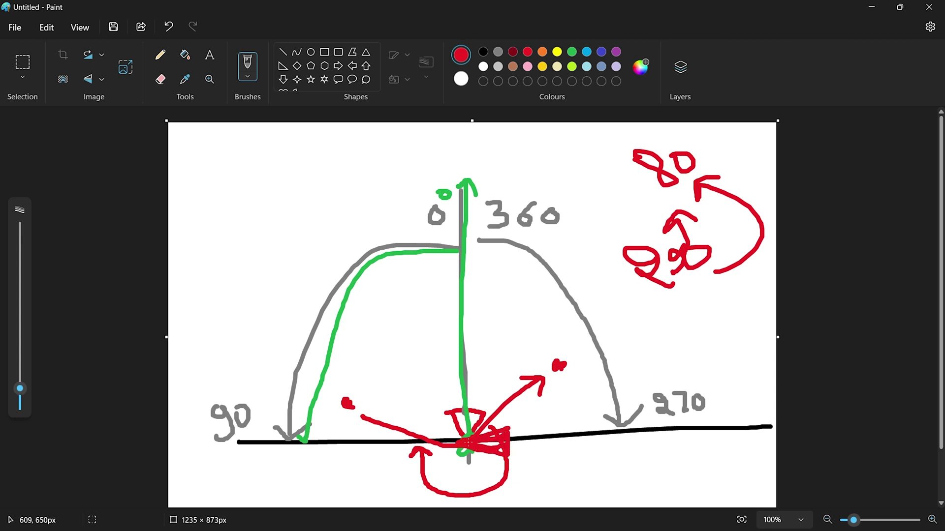
mouse_move(468, 442)
left_mouse_down()
mouse_move(394, 464)
mouse_move(394, 433)
mouse_move(420, 436)
left_mouse_up()
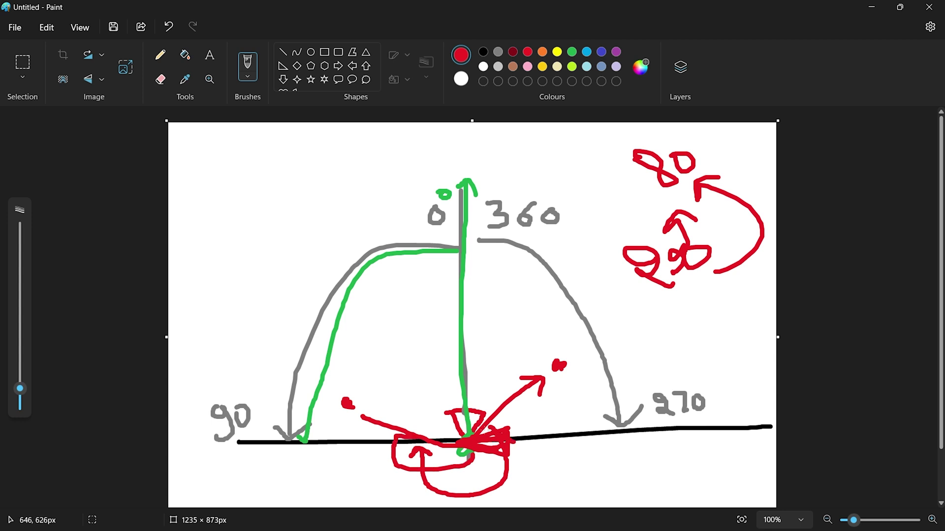
mouse_move(486, 430)
left_mouse_down()
mouse_move(430, 436)
mouse_move(349, 418)
mouse_move(339, 401)
left_mouse_up()
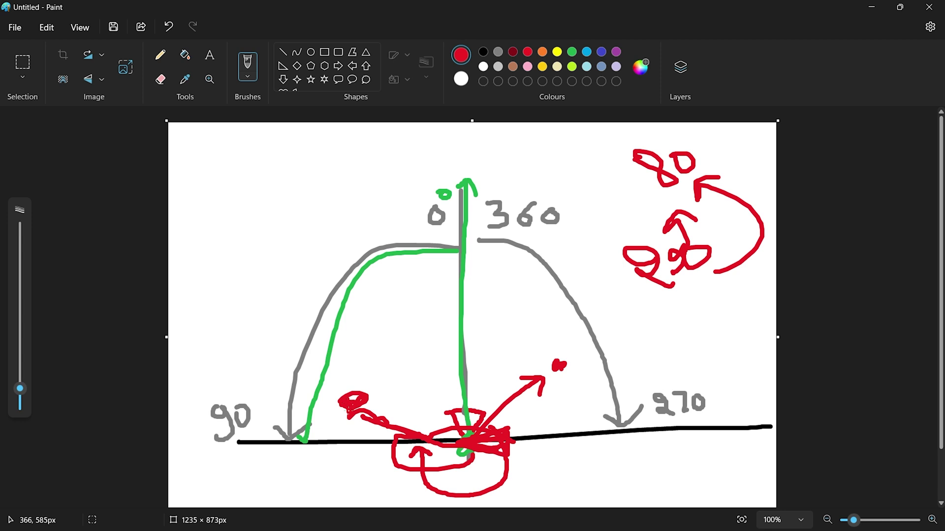
key("ctrl+z")
key("ctrl+z")
key("ctrl+z")
key("ctrl+z")
key("ctrl+z")
key("ctrl+z")
key("ctrl+z")
key("ctrl+z")
key("ctrl+z")
key("ctrl+z")
key("ctrl+z")
key("ctrl+z")
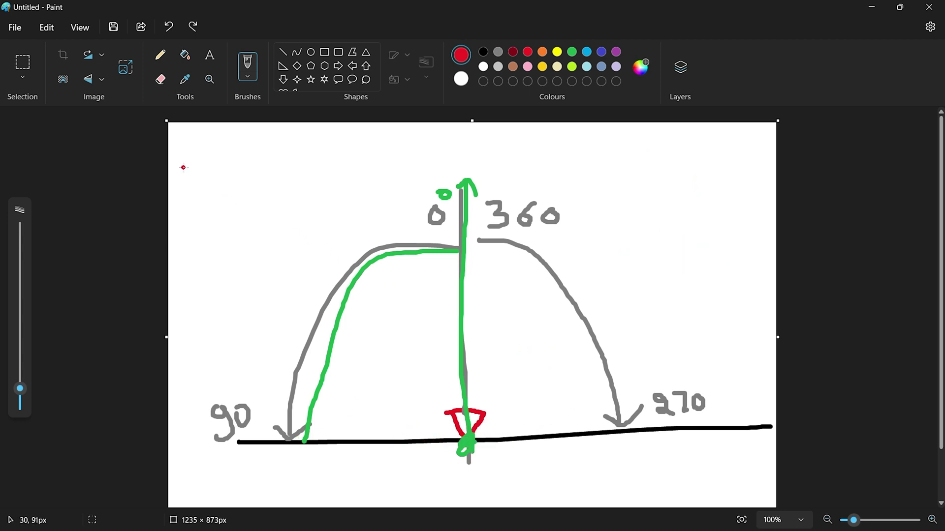
Write the red label 'lerp_angle' at the top left of the diagram
mouse_move(187, 156)
left_mouse_down()
mouse_move(186, 181)
mouse_move(229, 162)
mouse_move(241, 200)
left_mouse_up()
mouse_move(236, 166)
left_mouse_down()
mouse_move(234, 179)
mouse_move(277, 175)
mouse_move(283, 162)
mouse_move(307, 175)
mouse_move(342, 172)
mouse_move(324, 193)
left_mouse_up()
mouse_move(339, 144)
left_mouse_down()
mouse_move(352, 171)
mouse_move(360, 156)
mouse_move(359, 182)
left_mouse_up()
left_click_drag(354, 359, 472, 447)
Draw red arrows from the origin to the upper left and upper right, circled with an arrowhead
left_click_drag(351, 360, 371, 353)
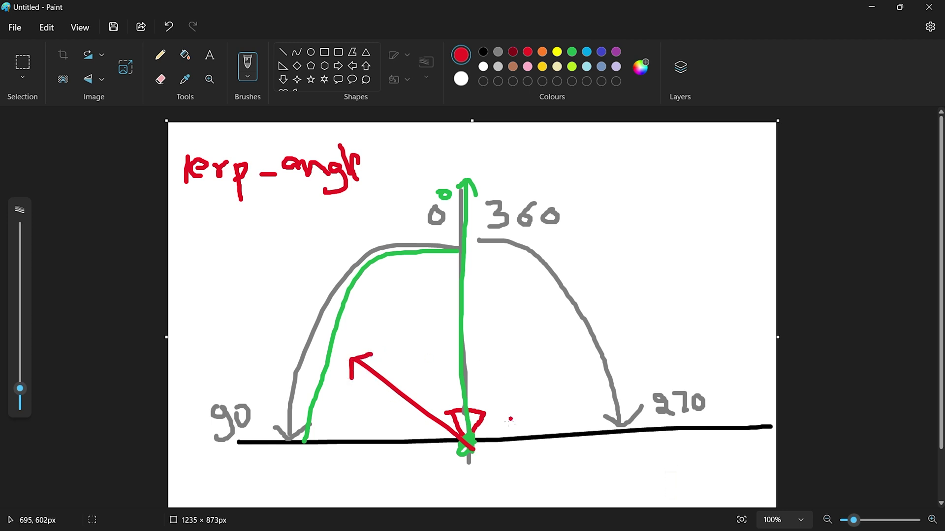
mouse_move(480, 435)
left_mouse_down()
mouse_move(566, 358)
mouse_move(551, 352)
left_mouse_up()
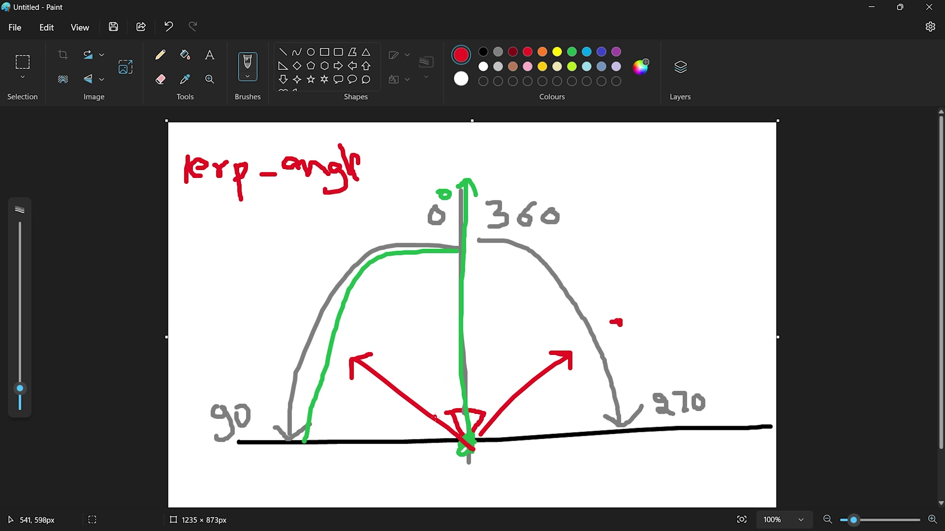
mouse_move(434, 417)
left_mouse_down()
mouse_move(430, 436)
mouse_move(448, 480)
mouse_move(496, 484)
mouse_move(506, 454)
mouse_move(488, 421)
mouse_move(508, 426)
mouse_move(427, 408)
mouse_move(450, 386)
mouse_move(510, 390)
left_mouse_up()
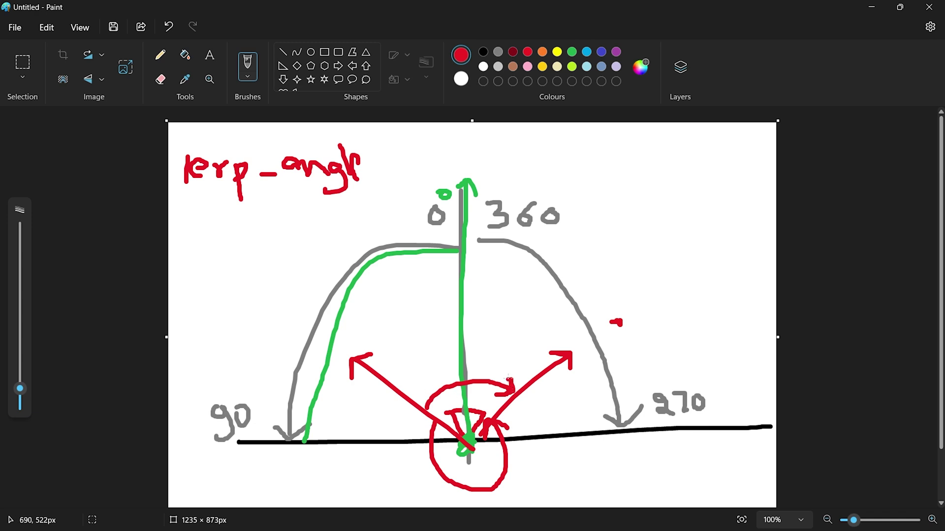
mouse_move(508, 380)
left_mouse_down()
mouse_move(517, 392)
mouse_move(502, 400)
left_mouse_up()
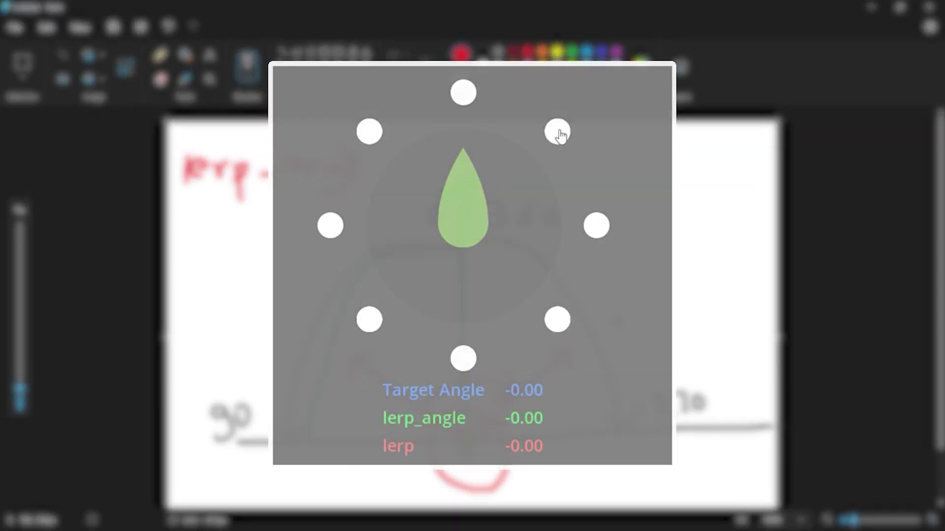
Set the demo target to the top-right, bottom, right, top-left, left and bottom-left dots in turn
left_click(556, 131)
left_click(463, 359)
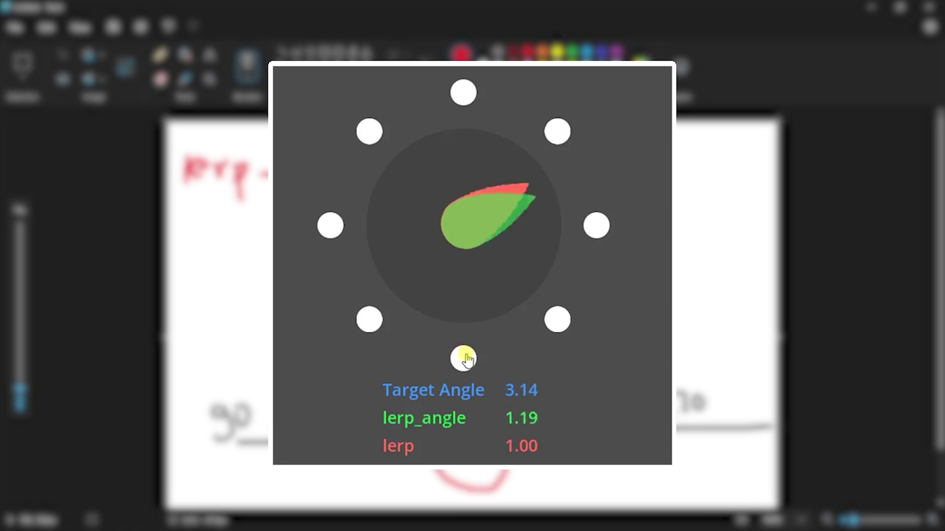
left_click(596, 227)
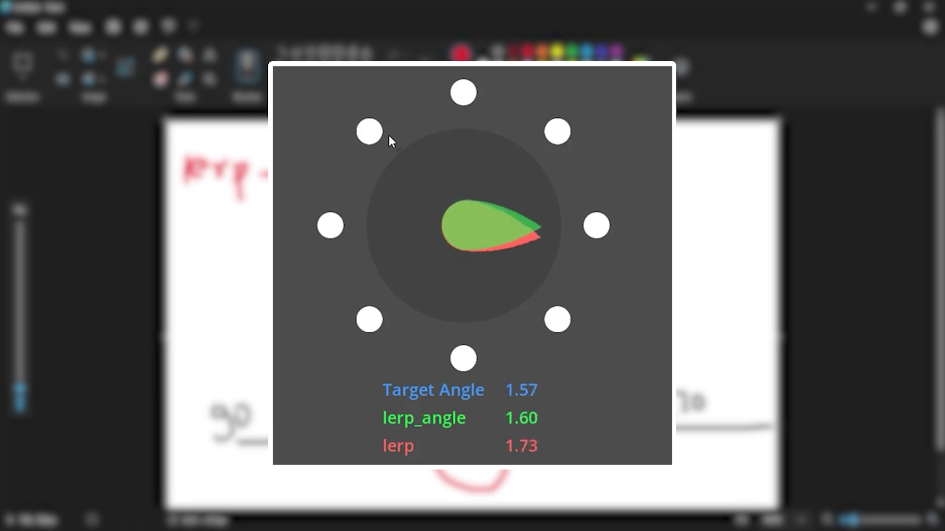
left_click(370, 132)
left_click(330, 226)
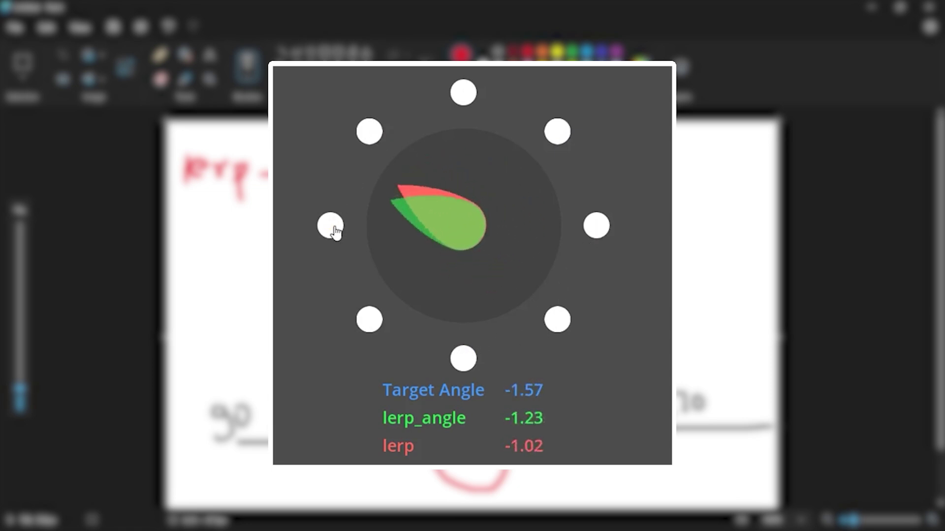
left_click(367, 326)
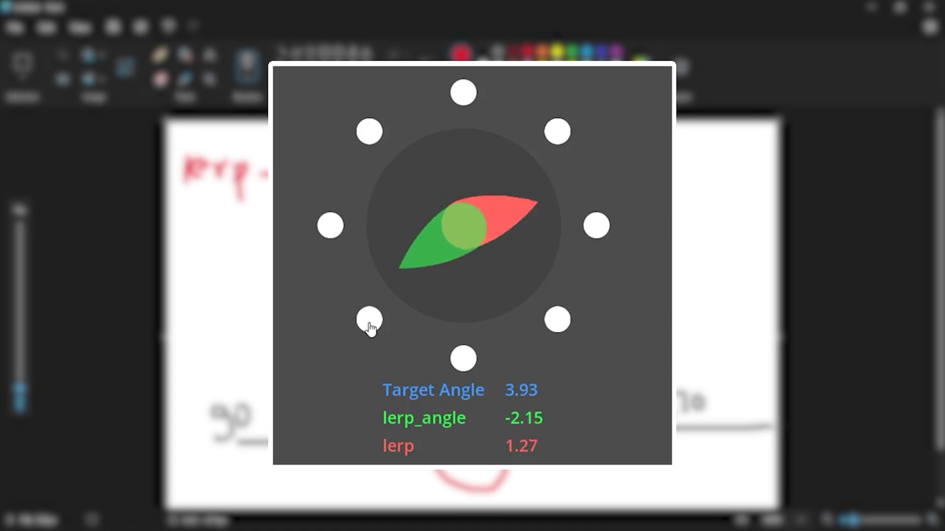
left_click(339, 229)
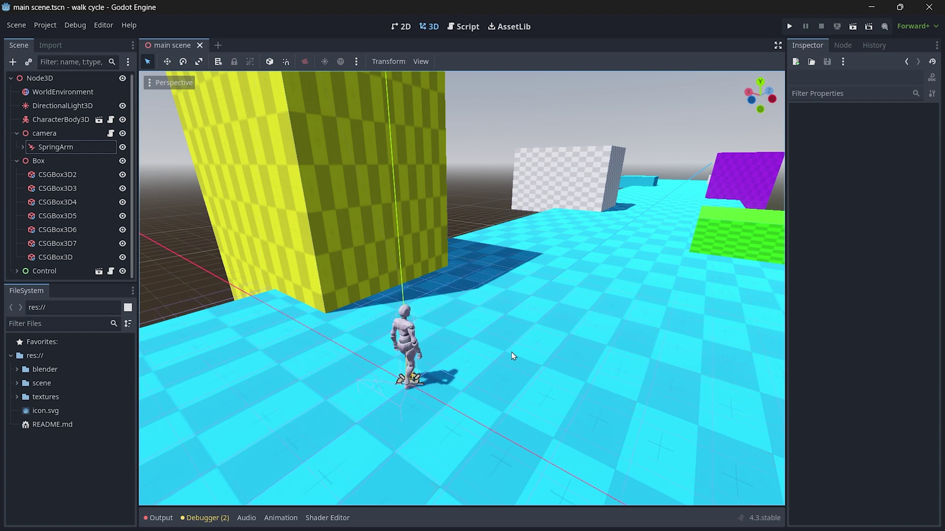
Open the player scene and add a Marker3D named 'neck' under CharacterBody3D
left_click(64, 119)
left_click(98, 120)
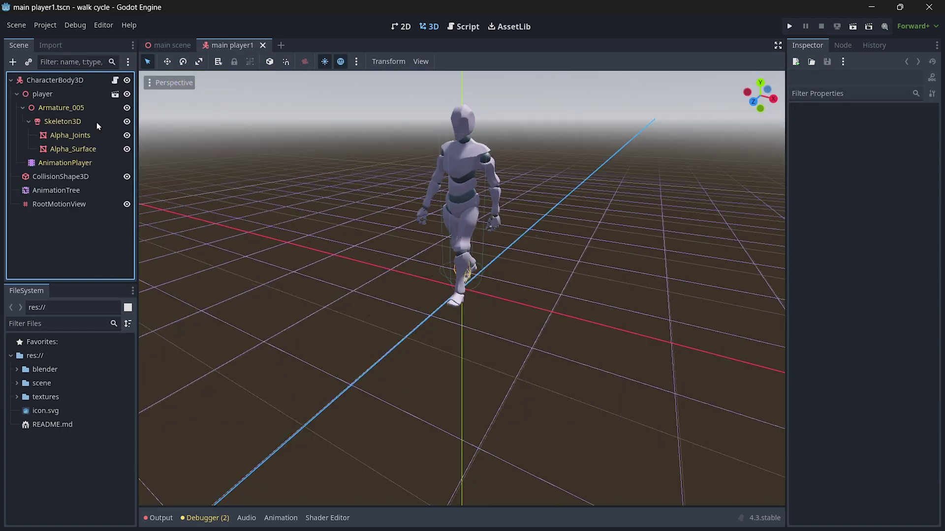
left_click(65, 87)
key("ctrl+a")
type("marker")
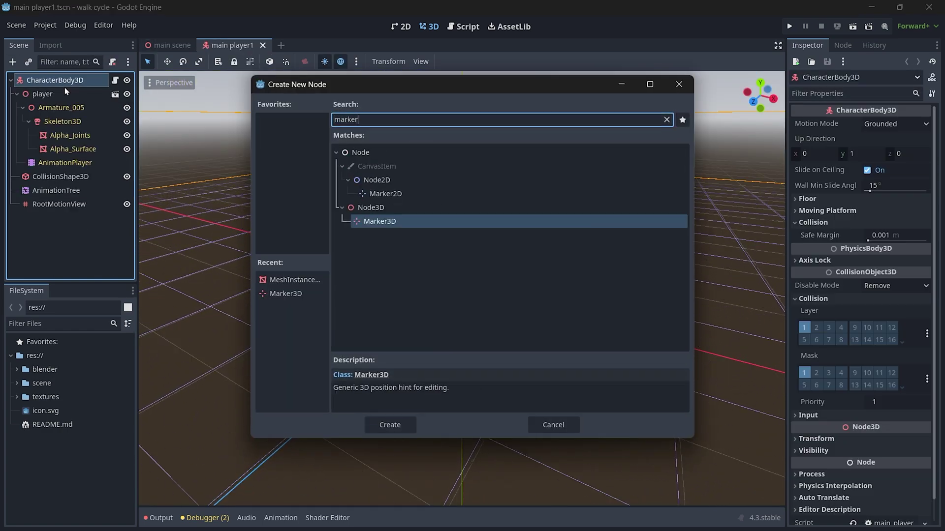
key("Return")
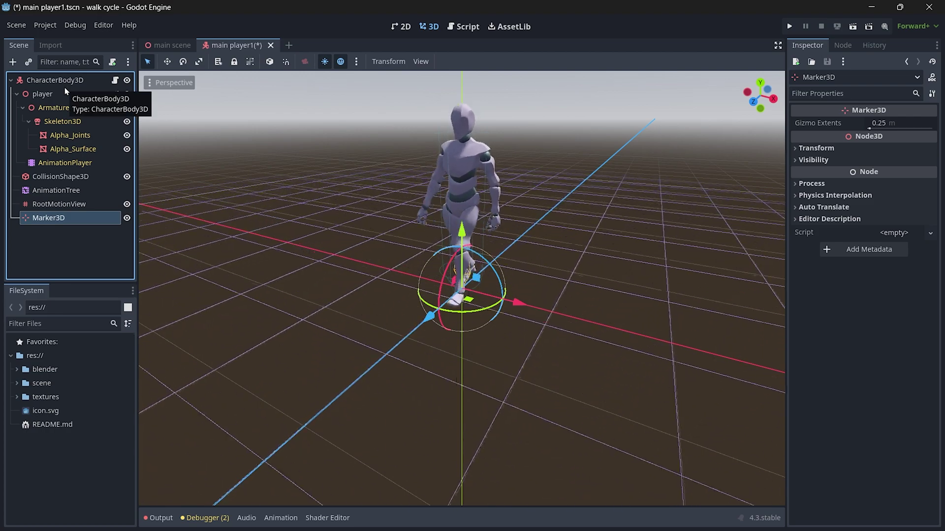
key("F2")
type("ne")
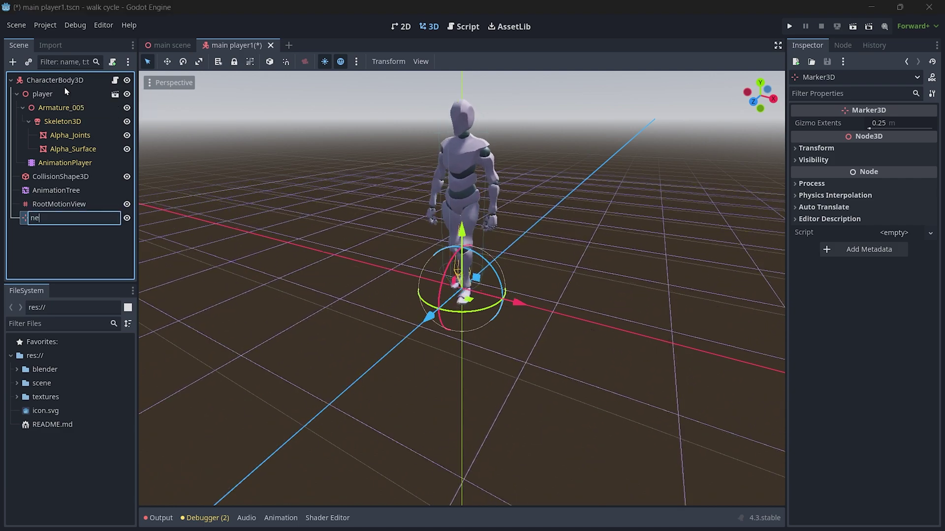
type("ck")
key("Return")
Back in the main scene, add a MeshInstance3D under the camera node
left_click(163, 45)
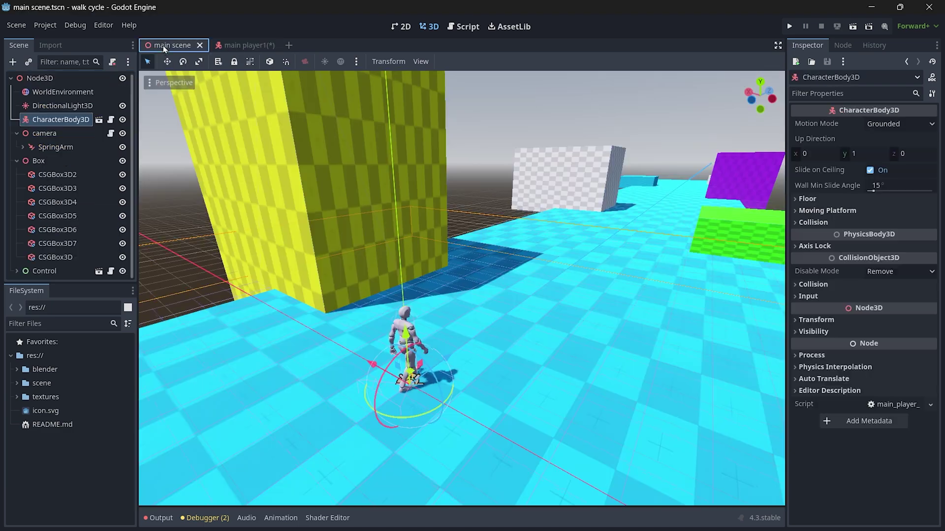
left_click(56, 137)
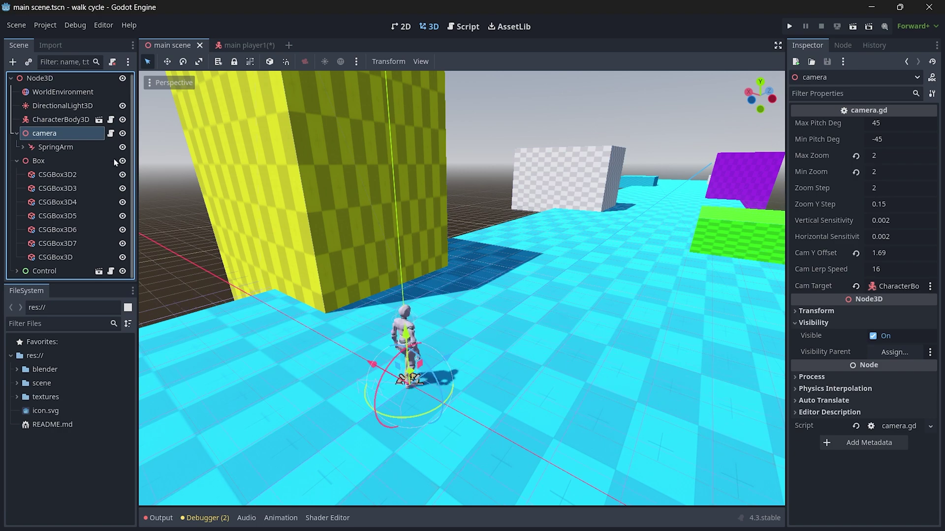
key("ctrl+a")
type("mesh")
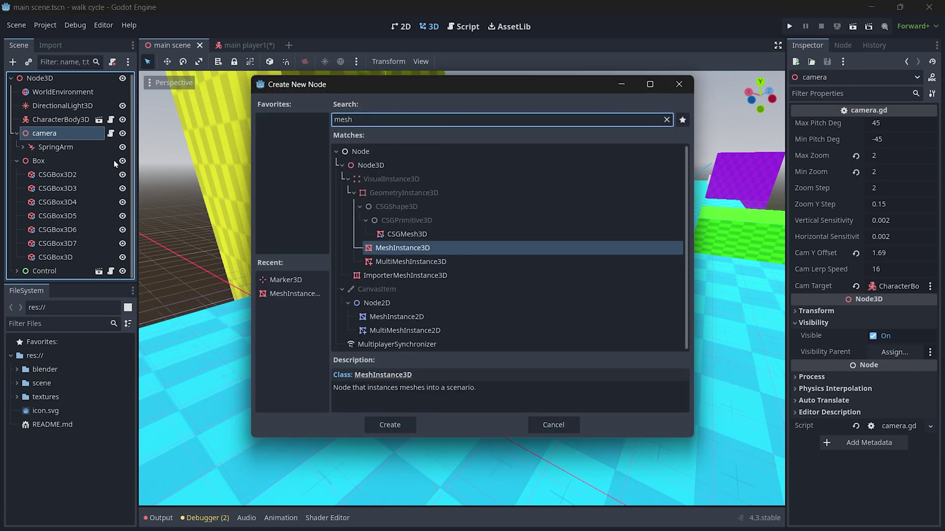
key("Return")
Give the mesh node a new BoxMesh sized 2 × 2 × 2 m
scroll(182, 241, "down", 3)
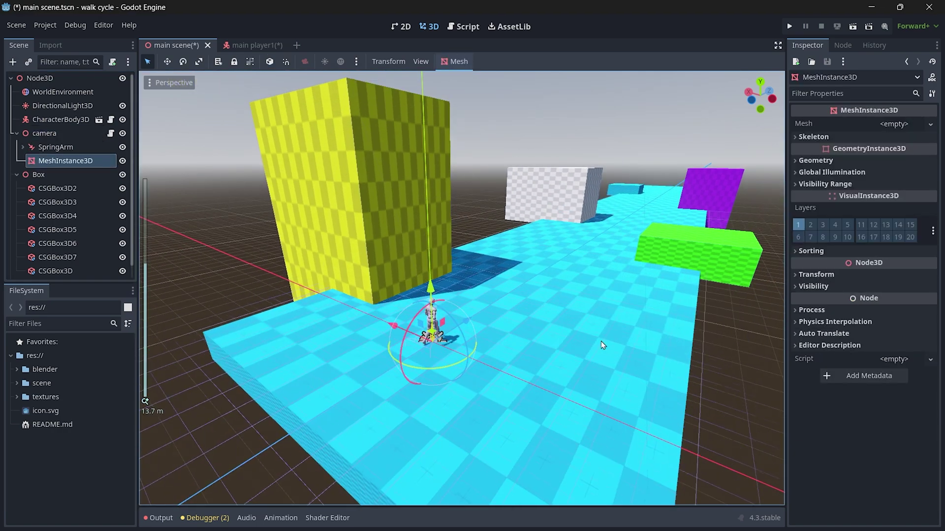
scroll(600, 341, "up", 3)
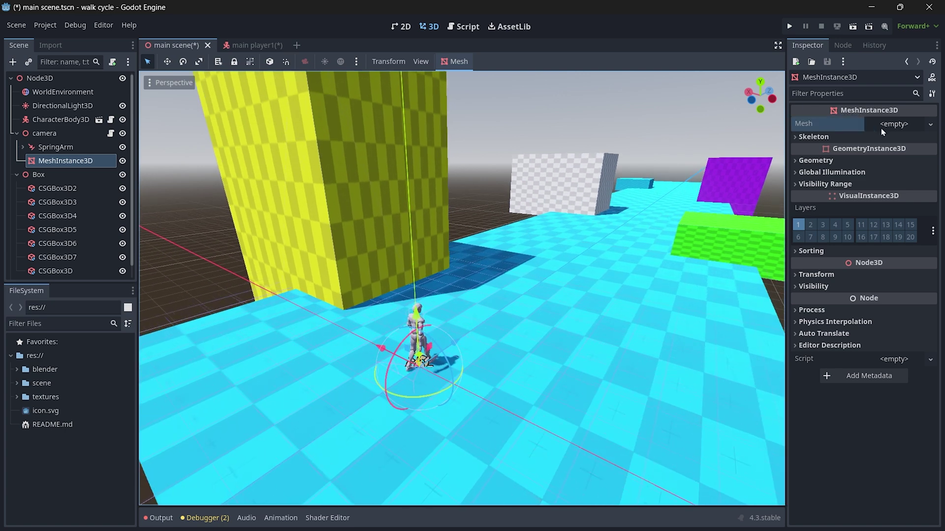
left_click(882, 128)
left_click(887, 182)
left_click(882, 139)
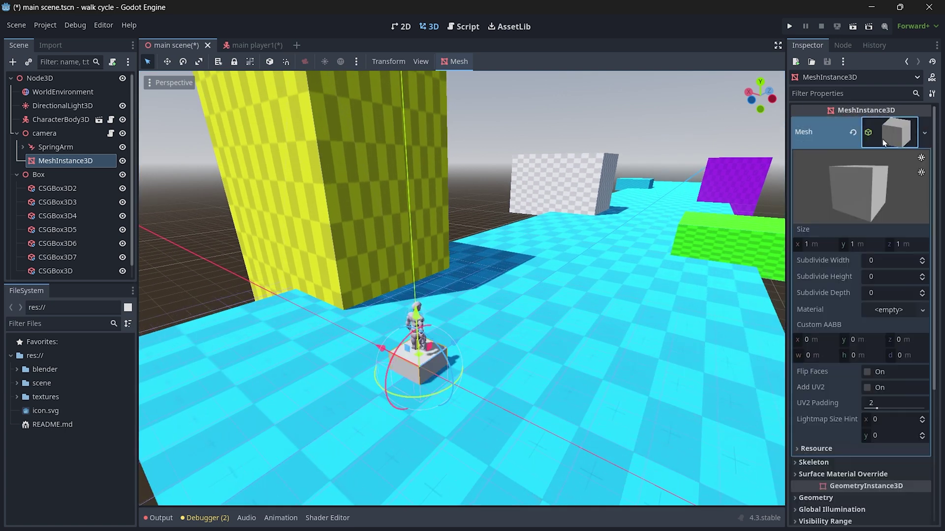
left_click(807, 244)
type("2")
key("Return")
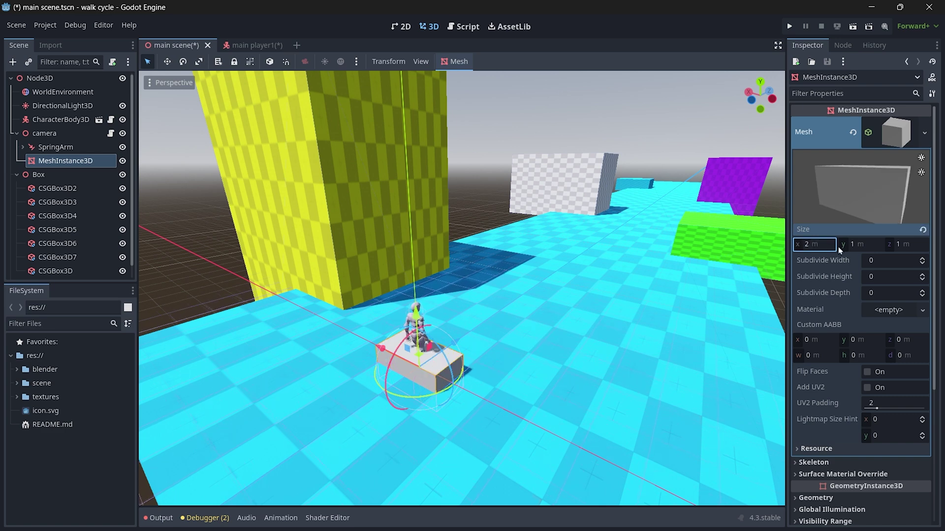
left_click(838, 244)
type("2")
left_click(904, 244)
type("2")
key("Return")
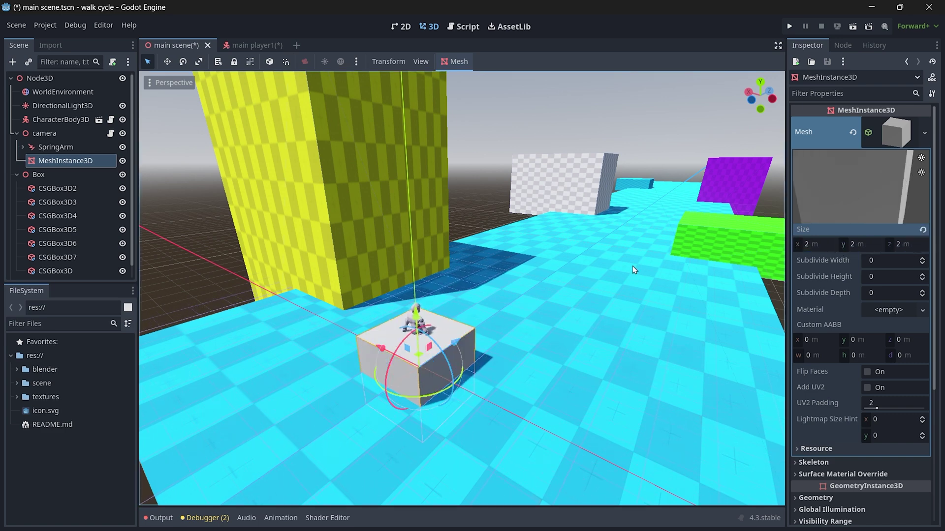
Switch to the side orthographic view and move the Camera3D under SpringArm vertically
left_click(633, 266)
key("KP_3")
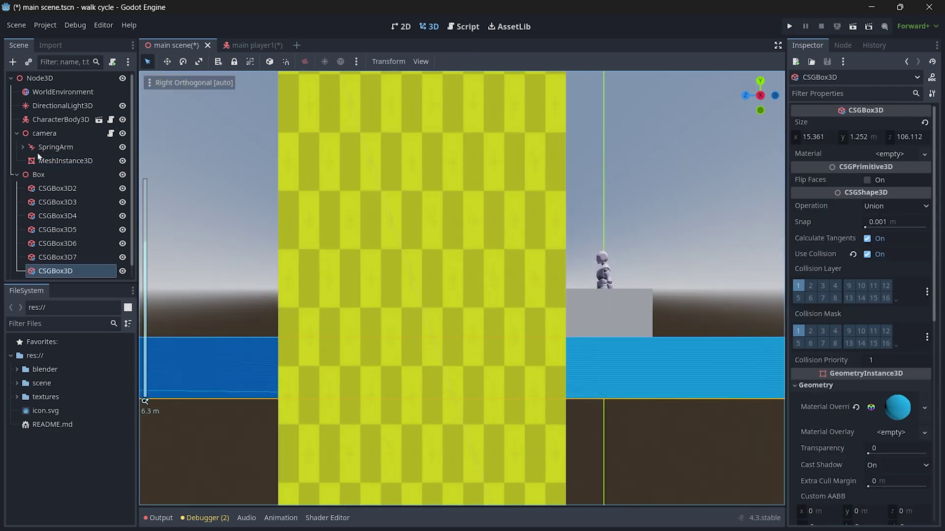
left_click(22, 147)
left_click(61, 160)
left_click_drag(605, 217, 605, 170)
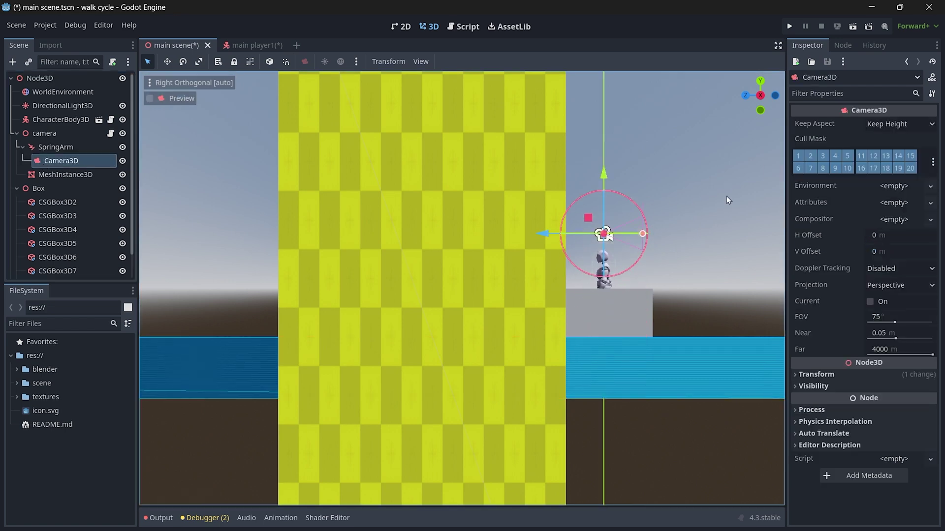
scroll(698, 244, "down", 5)
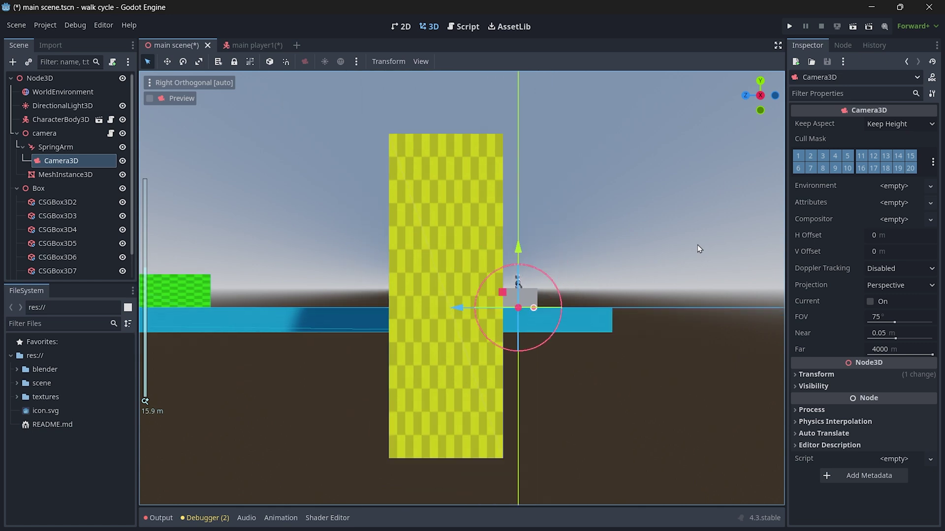
Slide the box about 11.7 m along Z, ahead of the character, and reselect it
left_click(529, 297)
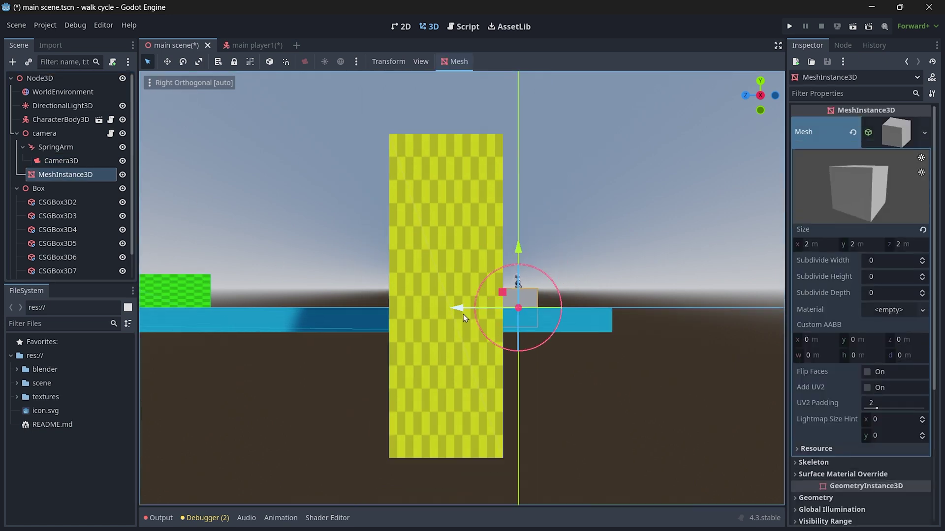
left_click_drag(463, 318, 717, 326)
scroll(716, 327, "down", 3)
scroll(639, 320, "up", 1)
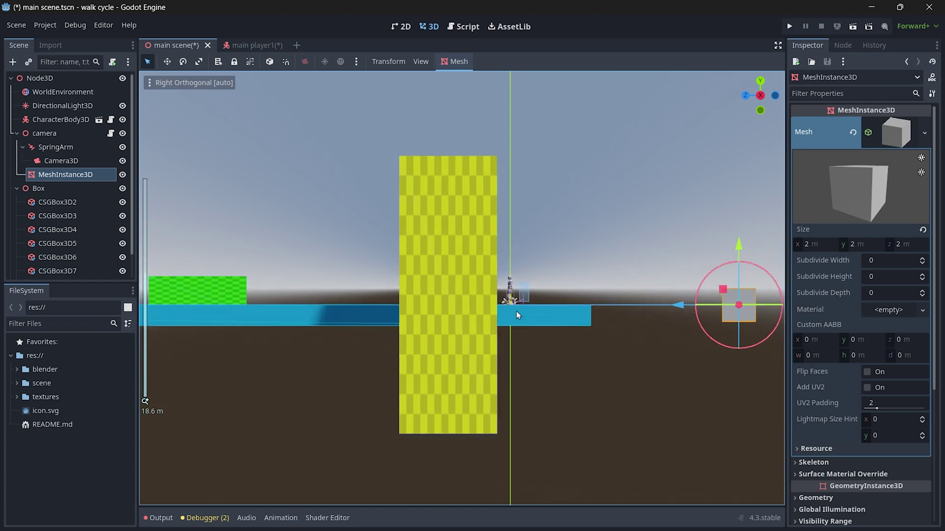
left_click_drag(515, 311, 524, 318)
left_click_drag(560, 290, 629, 380)
left_click_drag(686, 254, 773, 376)
scroll(731, 346, "down", 3)
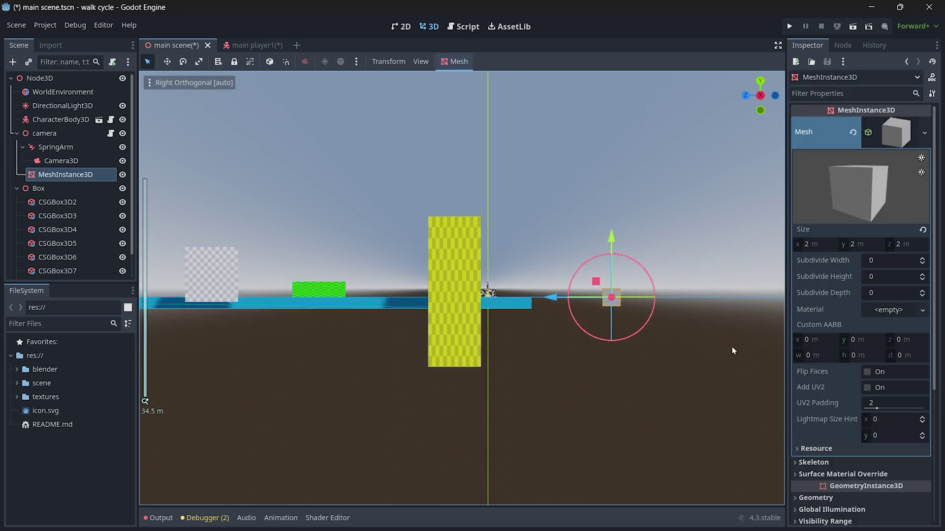
scroll(588, 304, "up", 10)
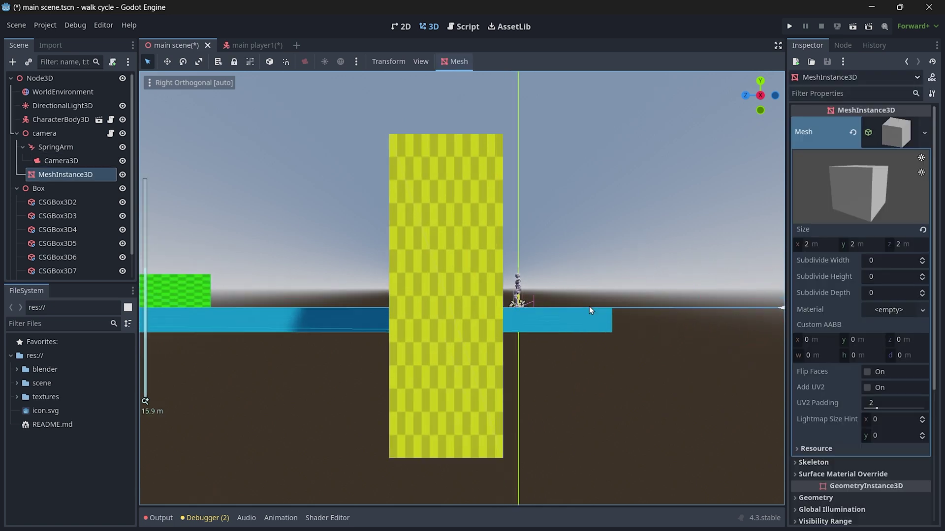
Rename the mesh node 'lookobject' and save the scene
double_click(36, 179)
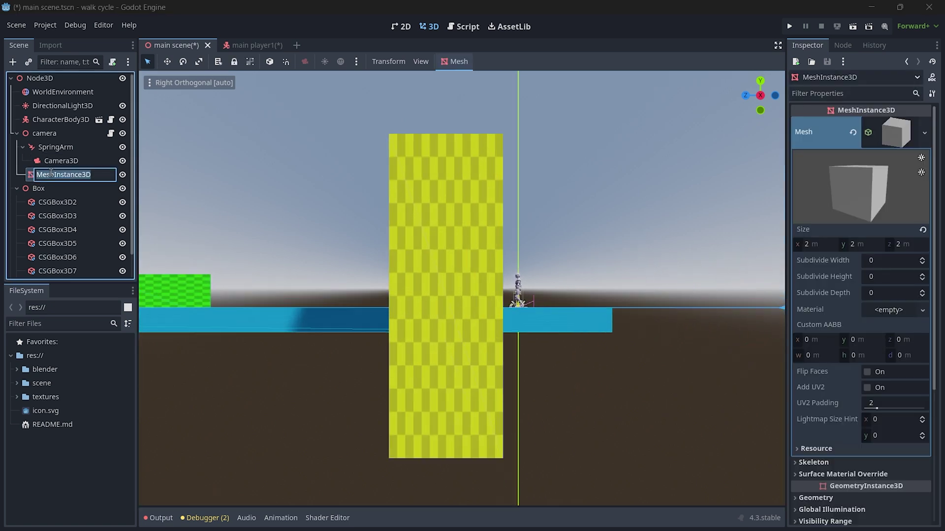
type("lookob")
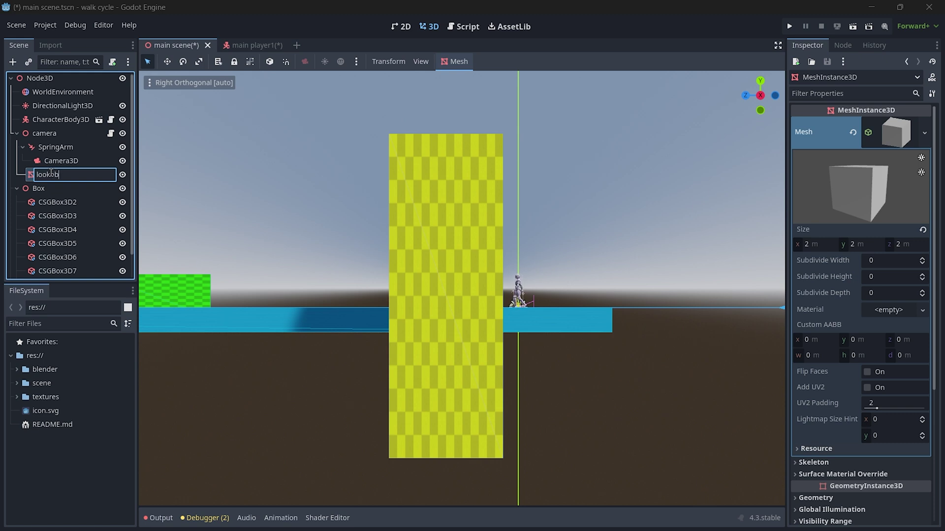
type("ject")
key("Return")
key("ctrl+s")
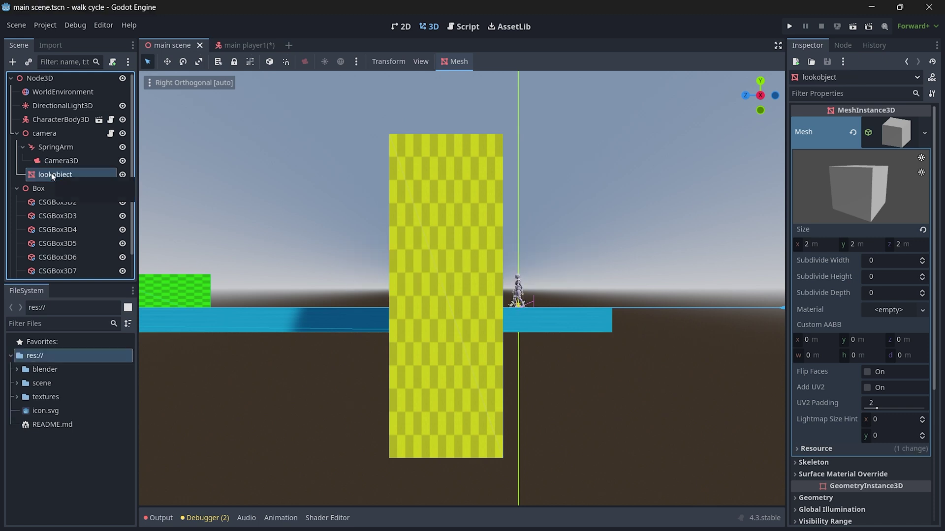
left_click(16, 134)
left_click(34, 124)
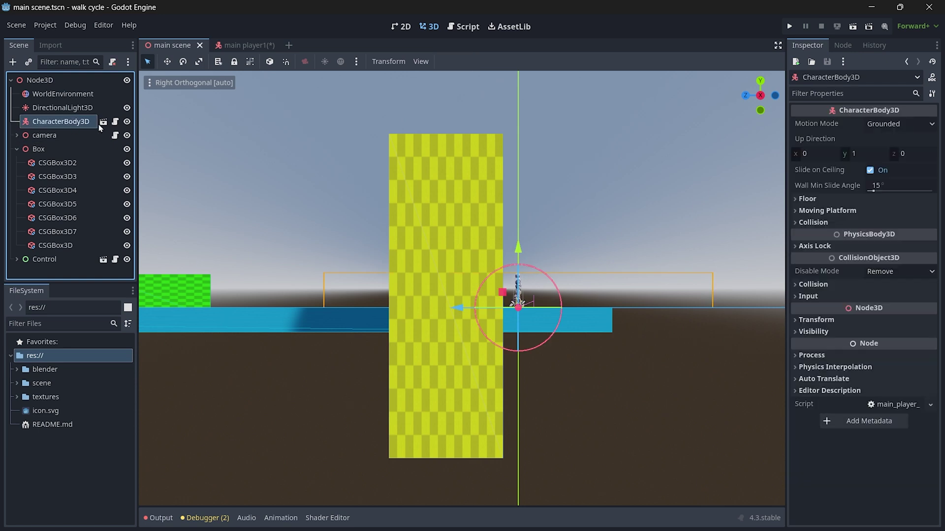
left_click(115, 122)
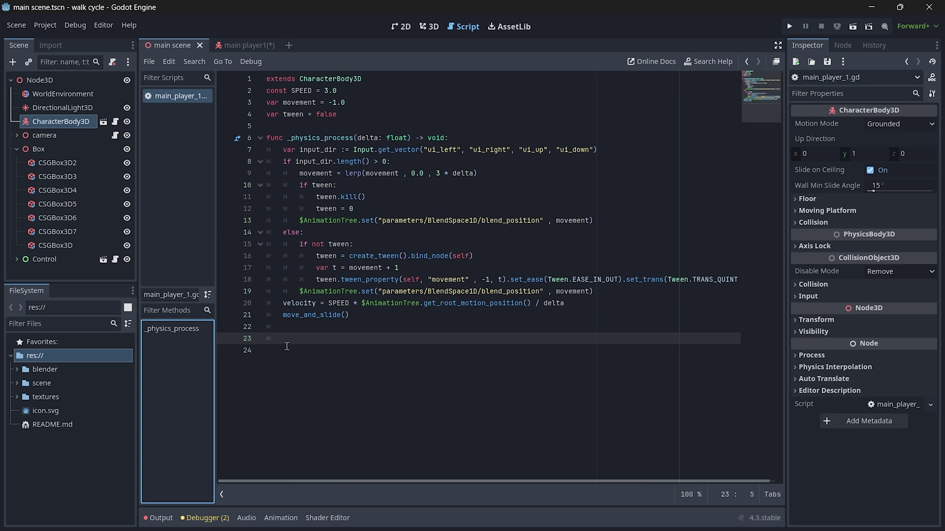
left_click(273, 366)
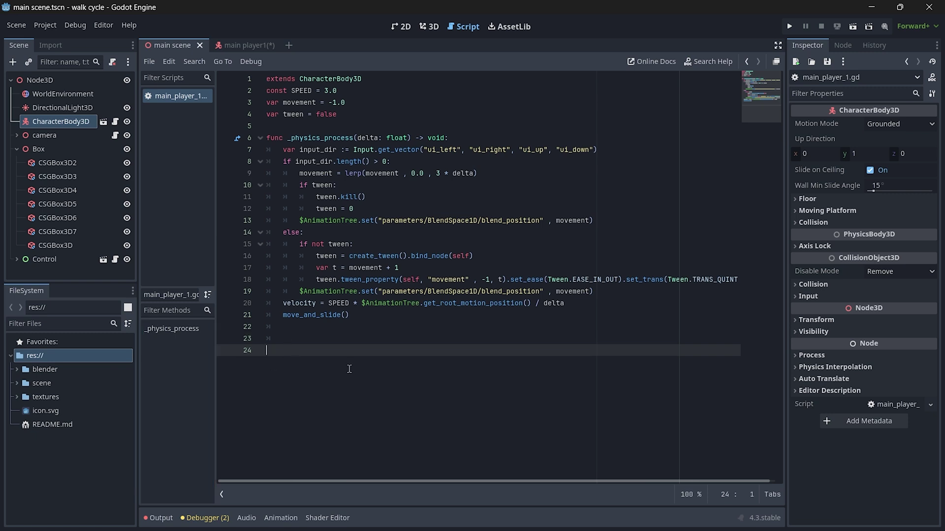
left_click_drag(350, 349, 209, 123)
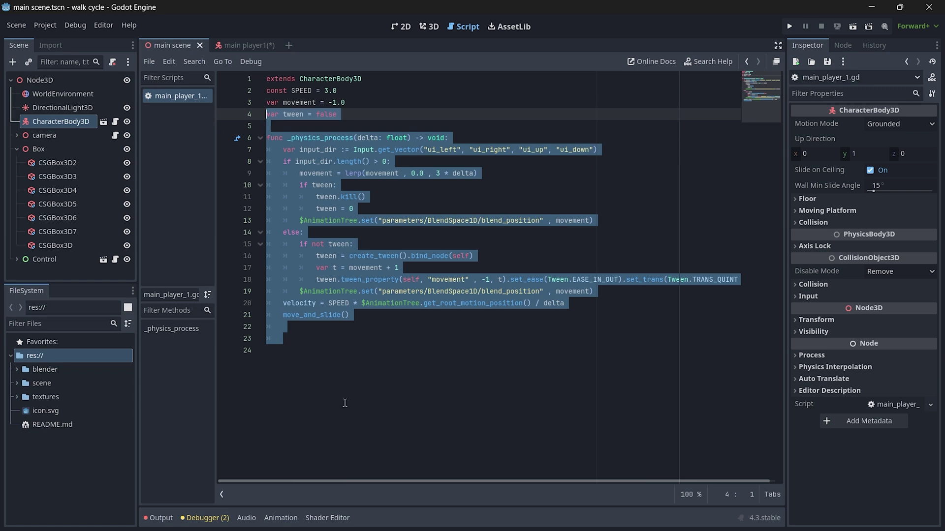
left_click(319, 352)
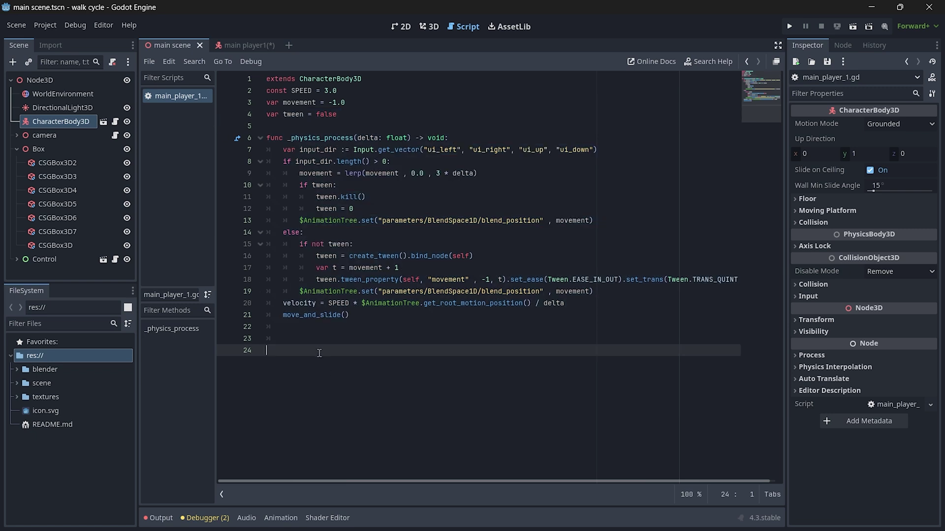
type("@onready var neck = $neck @onready var look_object = $\"../camera/lookobject\" @onready var skeleton = $player/Armature_005/Skeleton3D var new_rotation")
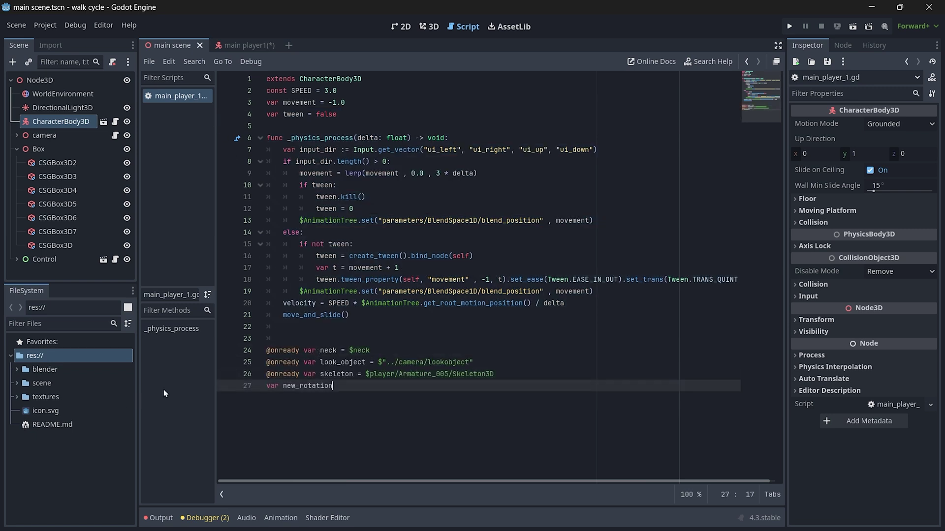
left_click(163, 389)
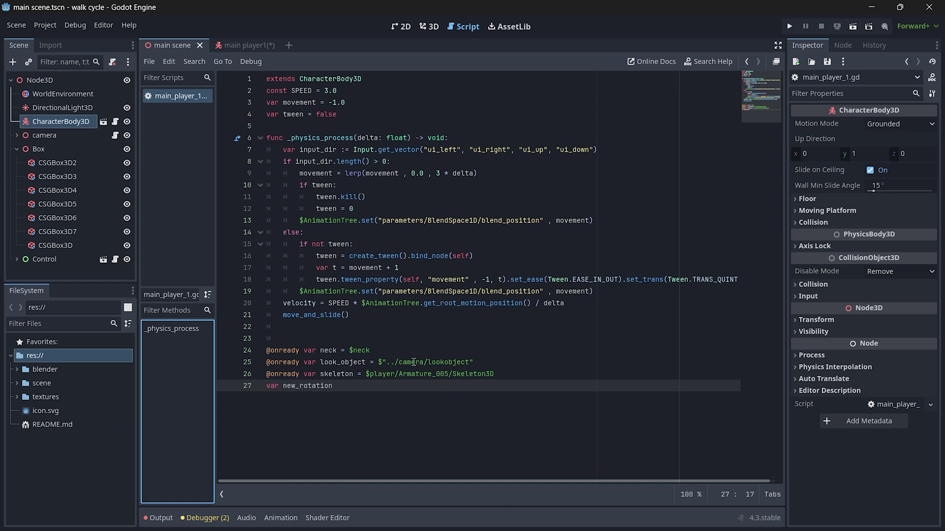
left_click(398, 353)
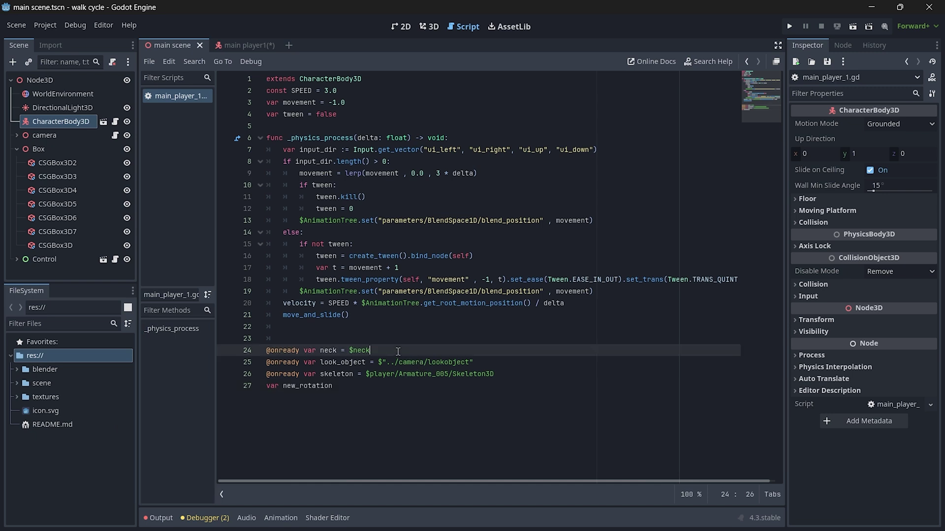
Confirm the neck path and the look_object path $"../camera/lookobject" against the scene tree
double_click(328, 351)
double_click(359, 351)
left_click(376, 353)
double_click(351, 362)
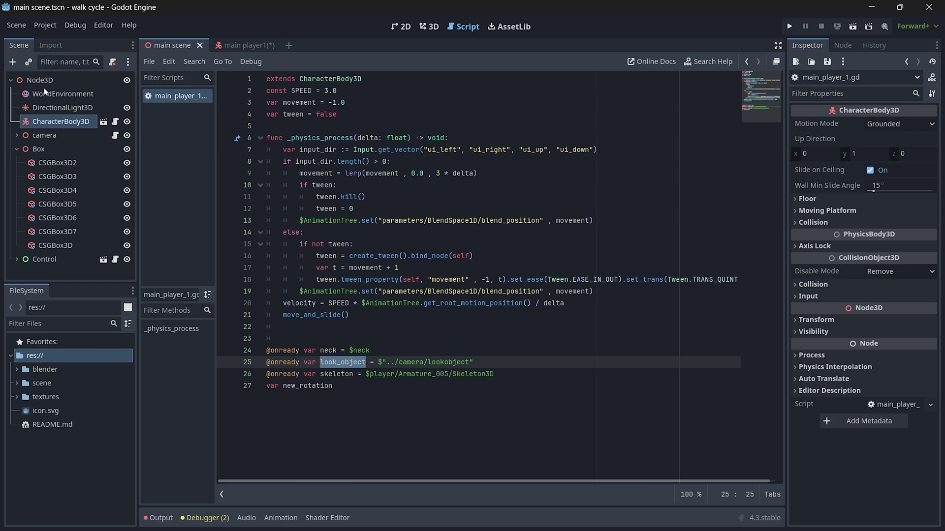
left_click_drag(395, 363, 387, 363)
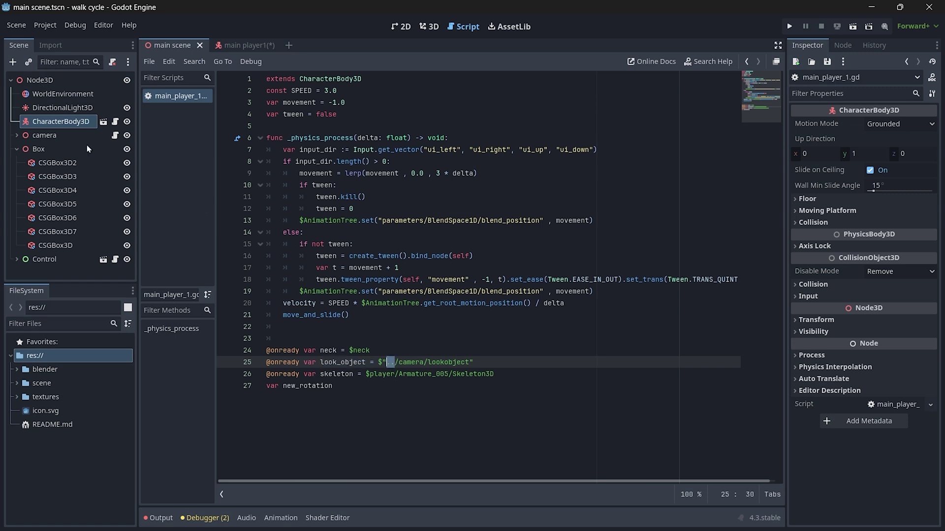
left_click(42, 138)
left_click(16, 136)
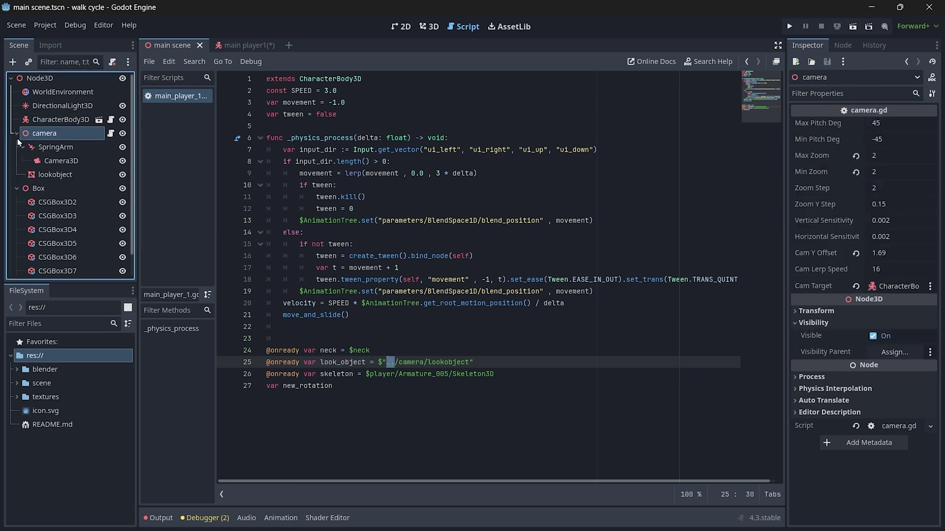
left_click(53, 175)
double_click(440, 363)
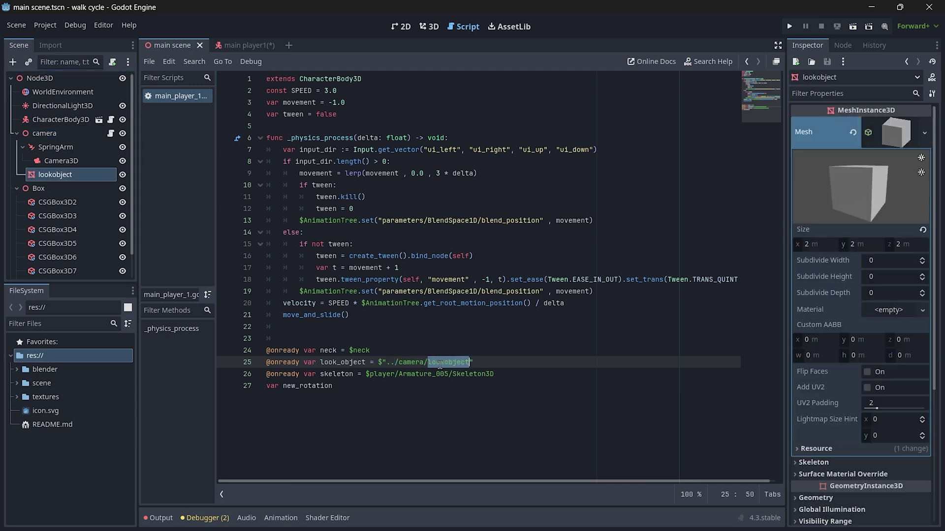
left_click(391, 389)
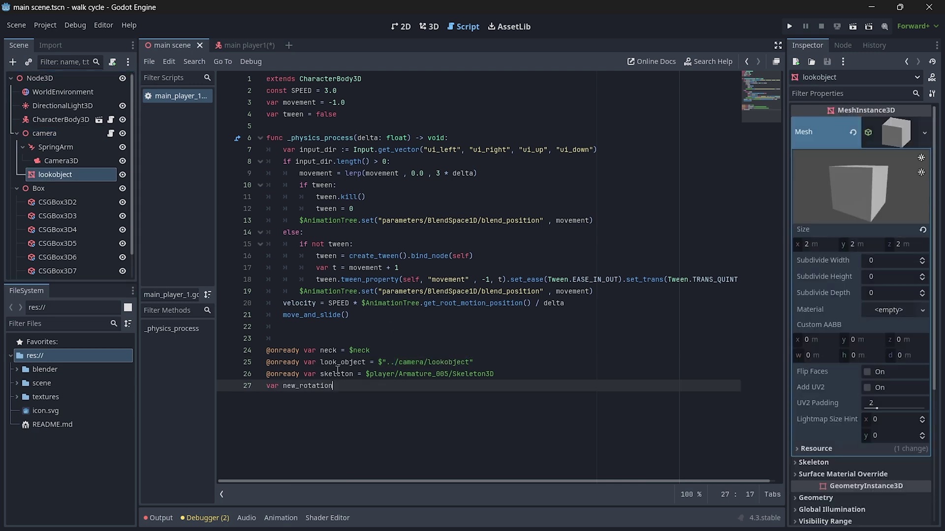
Check the skeleton variable and add the var new_rotation declaration
double_click(337, 374)
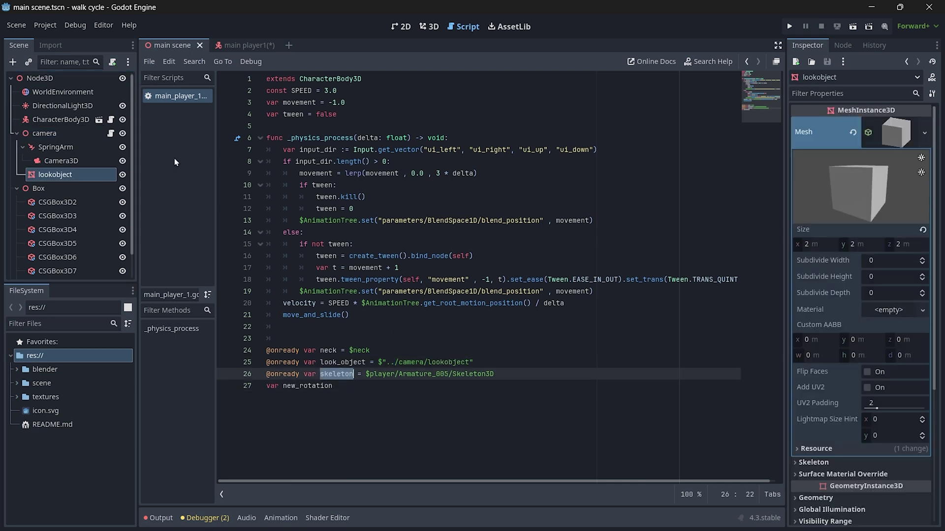
left_click(99, 119)
left_click(54, 79)
left_click(527, 375)
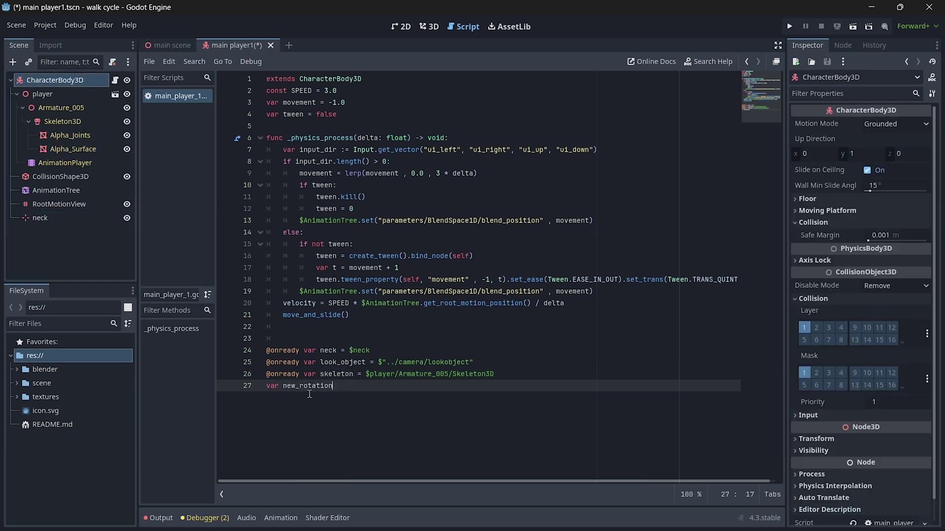
left_click_drag(369, 392, 267, 387)
double_click(287, 387)
Write func look_at_object(delta) to store the mixamorig_Neck bone from find_bone in neck_bone
key("Return")
key("Return")
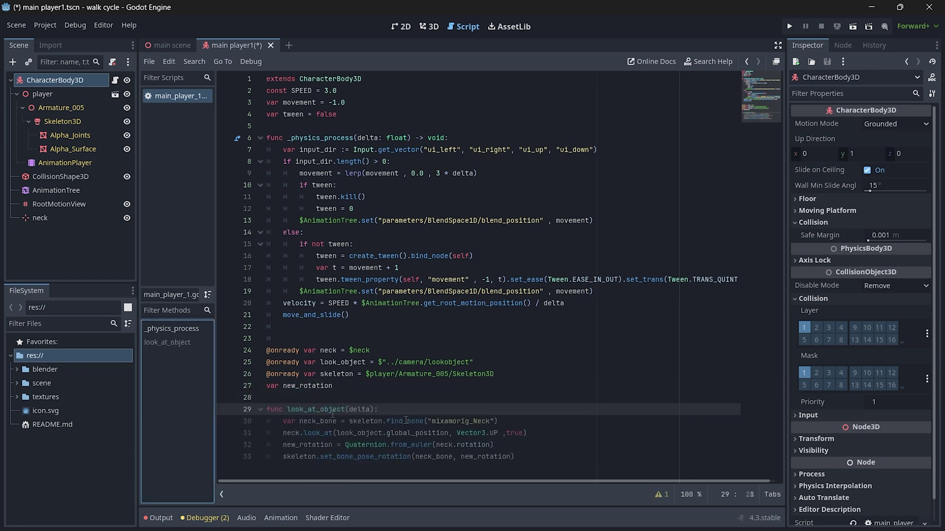
double_click(334, 412)
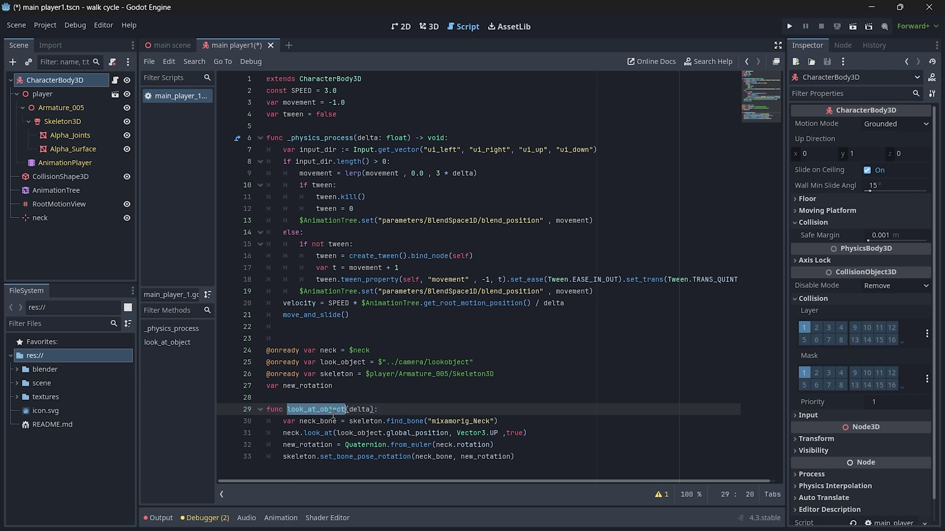
double_click(363, 411)
left_click(407, 408)
left_click_drag(498, 422, 281, 424)
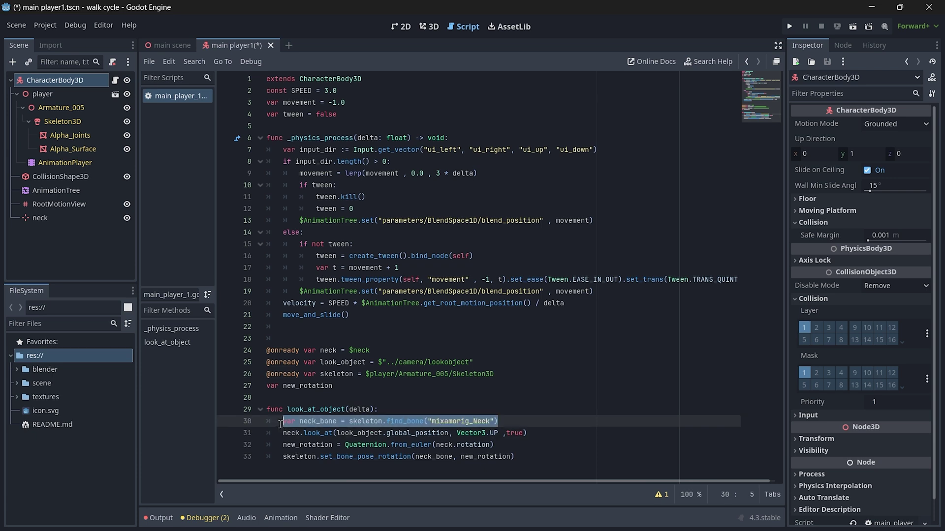
double_click(307, 422)
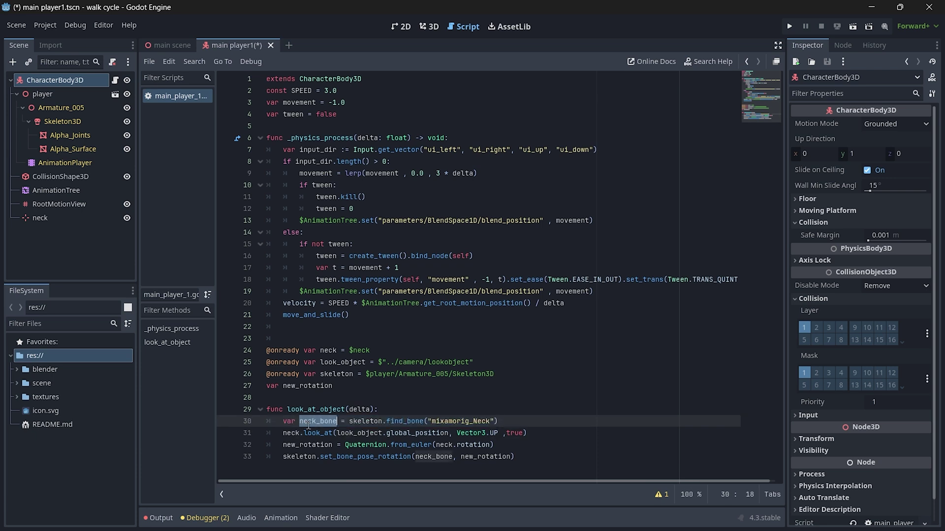
left_click(432, 421)
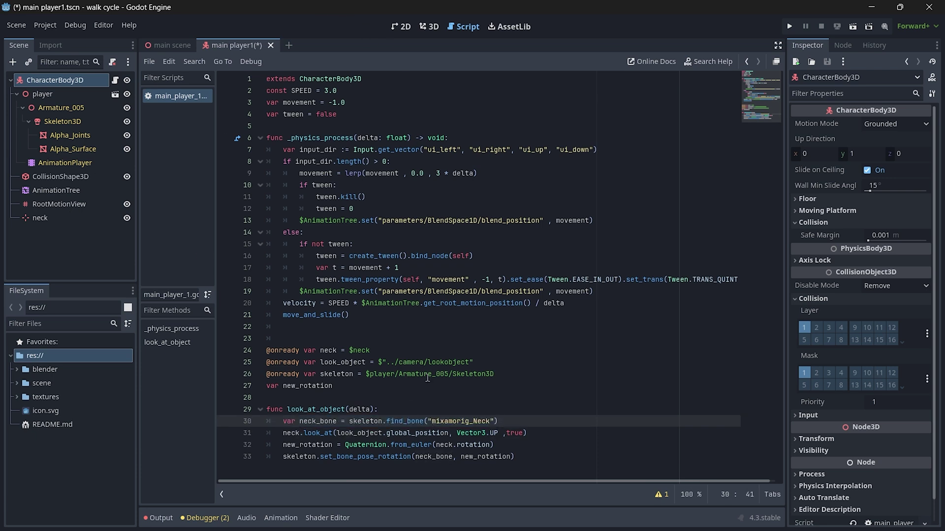
In the 3D view, uncheck the AnimationTree's Active so the walk animation stops
left_click(424, 27)
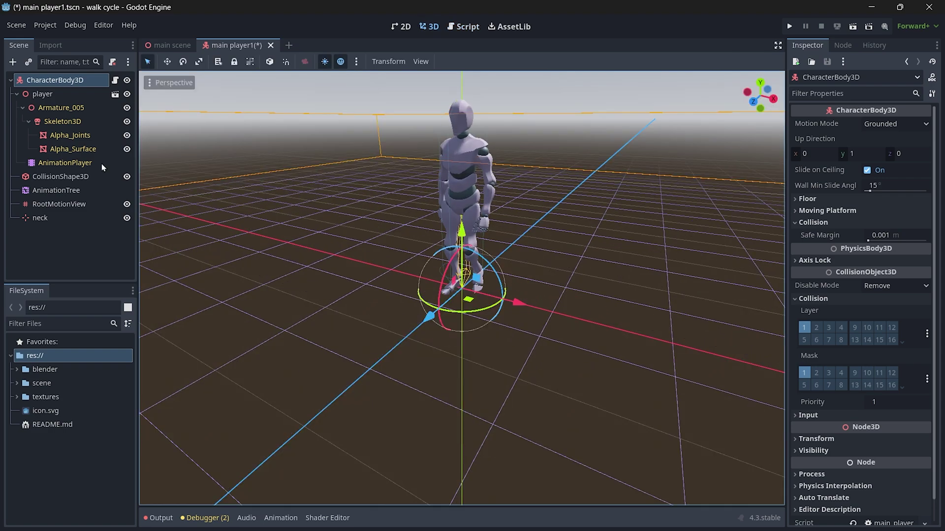
left_click(68, 191)
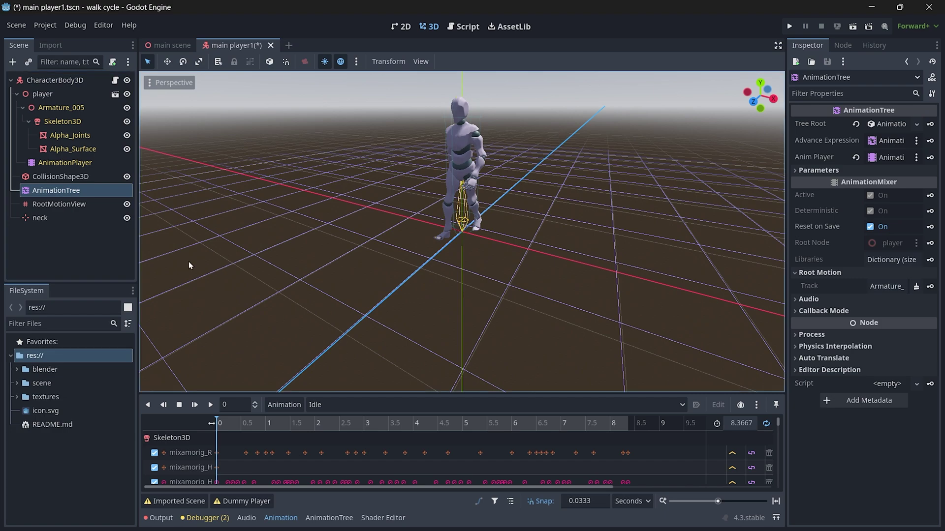
left_click(280, 518)
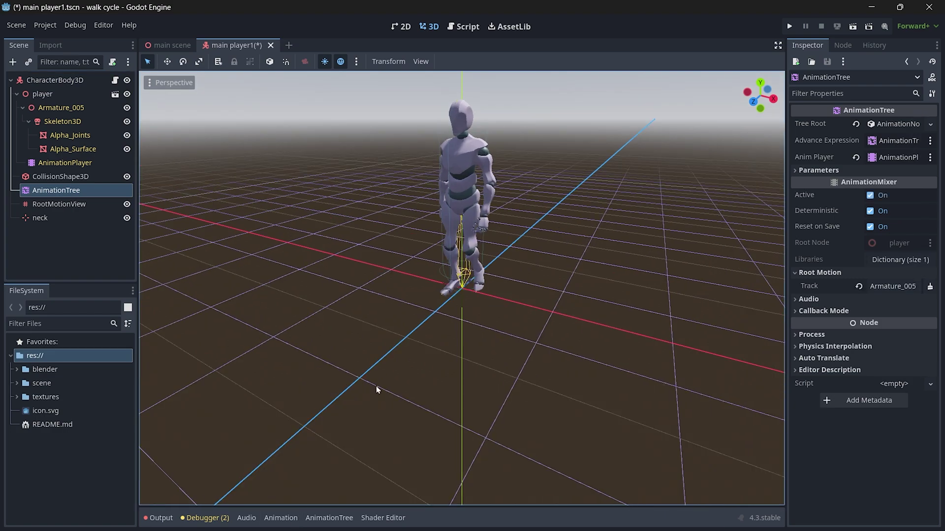
left_click(870, 195)
On Skeleton3D, pick the mixamorig_Neck bone and drag its Rotation X to -0.1
left_click(74, 121)
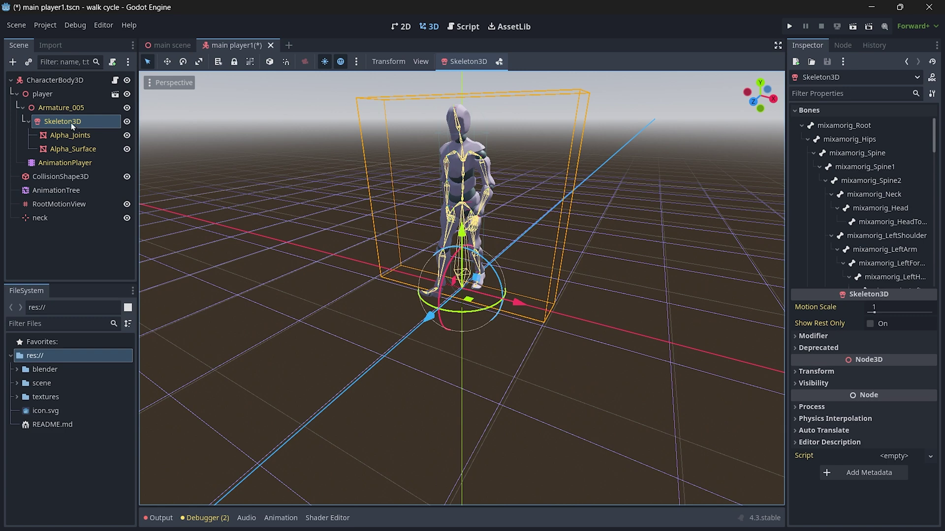
left_click(874, 195)
left_click(860, 170)
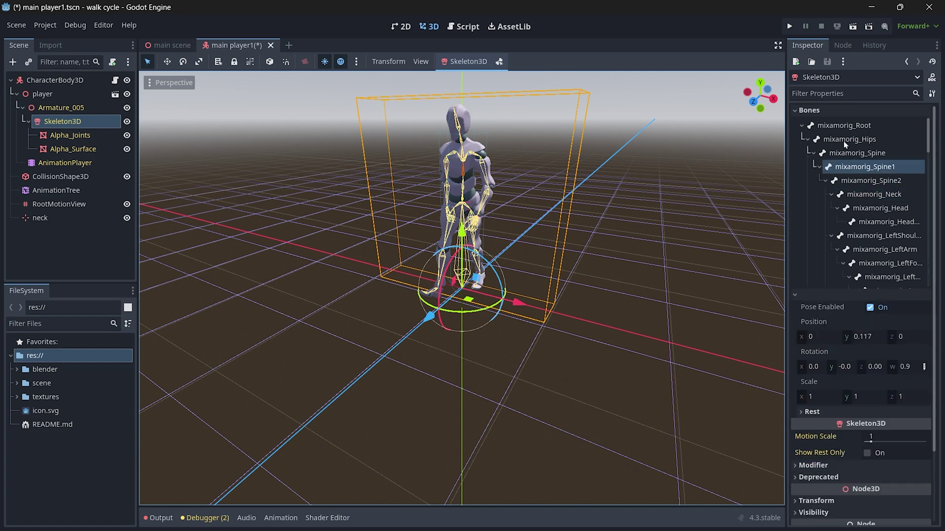
left_click(871, 181)
scroll(462, 119, "up", 5)
scroll(462, 121, "down", 2)
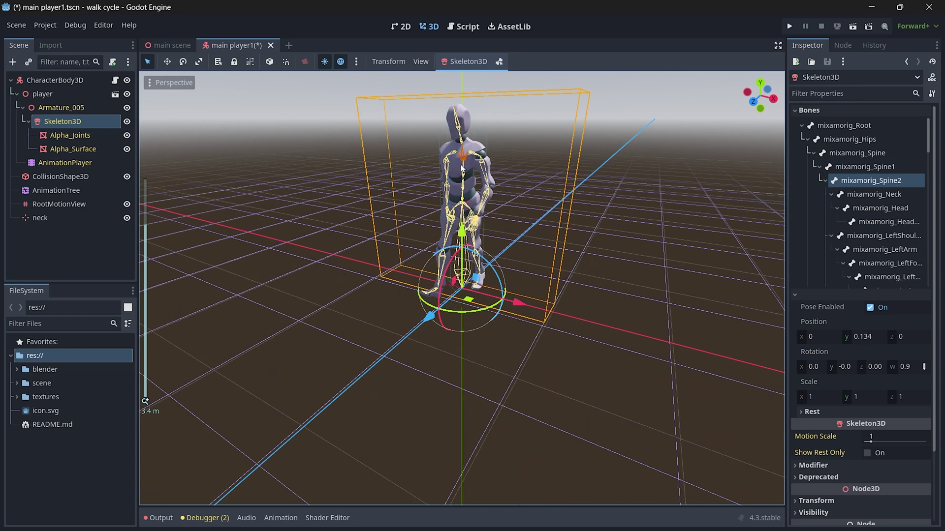
left_click(887, 195)
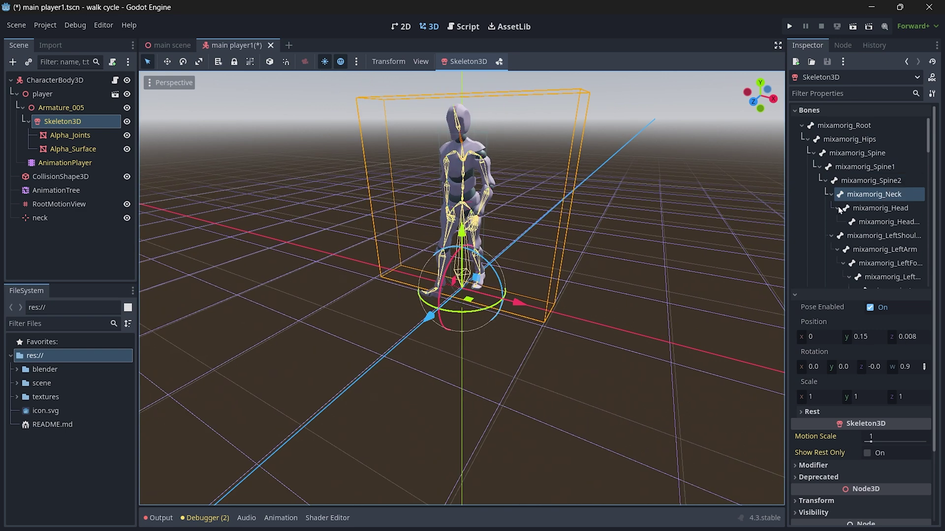
left_click_drag(816, 368, 810, 368)
Review the neck.look_at line aimed at look_object with Vector3.UP
left_click(462, 26)
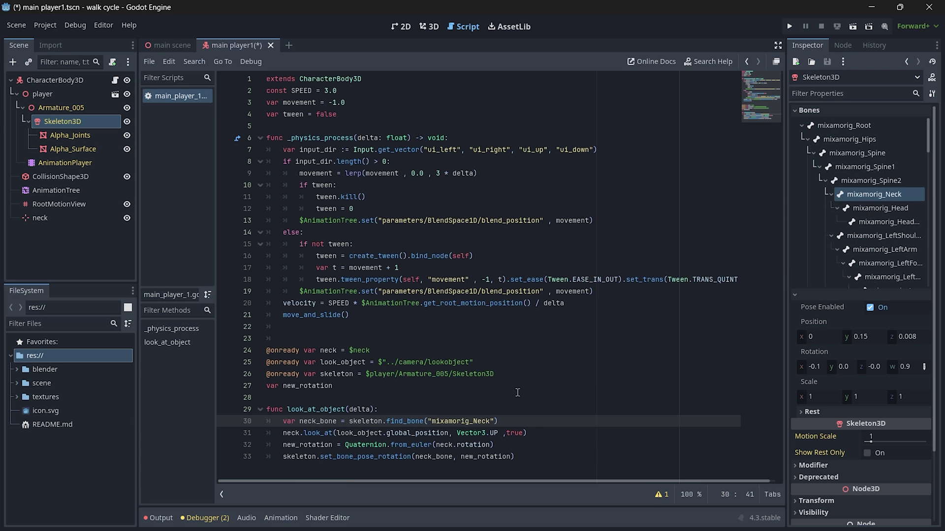
double_click(452, 421)
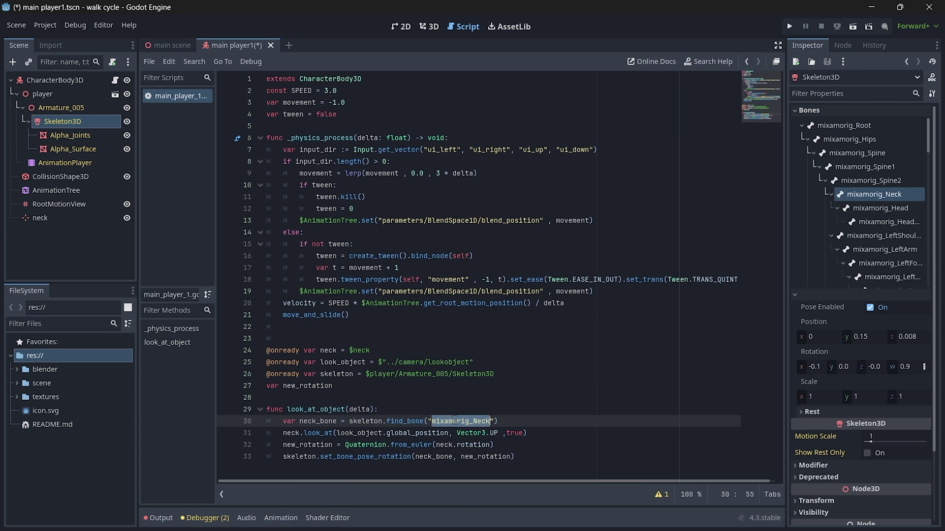
left_click(452, 421)
left_click(284, 434)
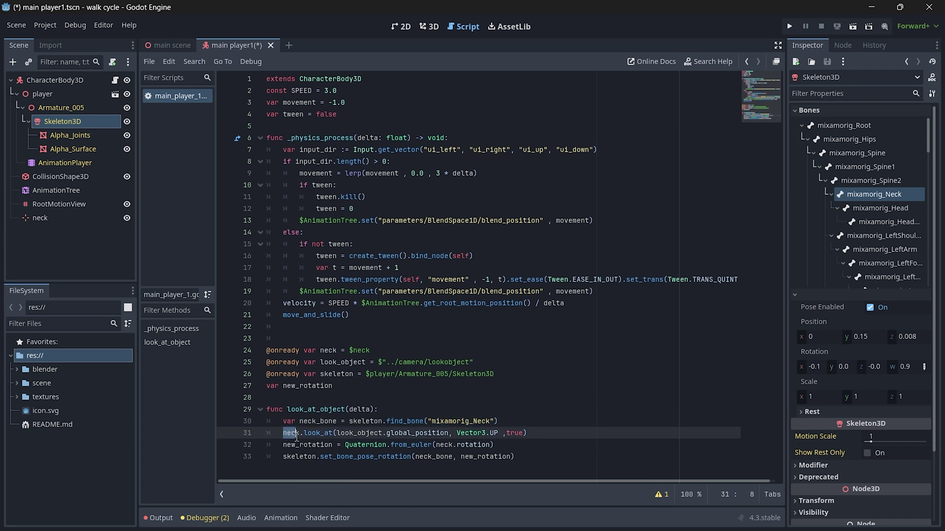
double_click(317, 433)
double_click(363, 434)
left_click_drag(498, 433, 461, 433)
left_click(429, 26)
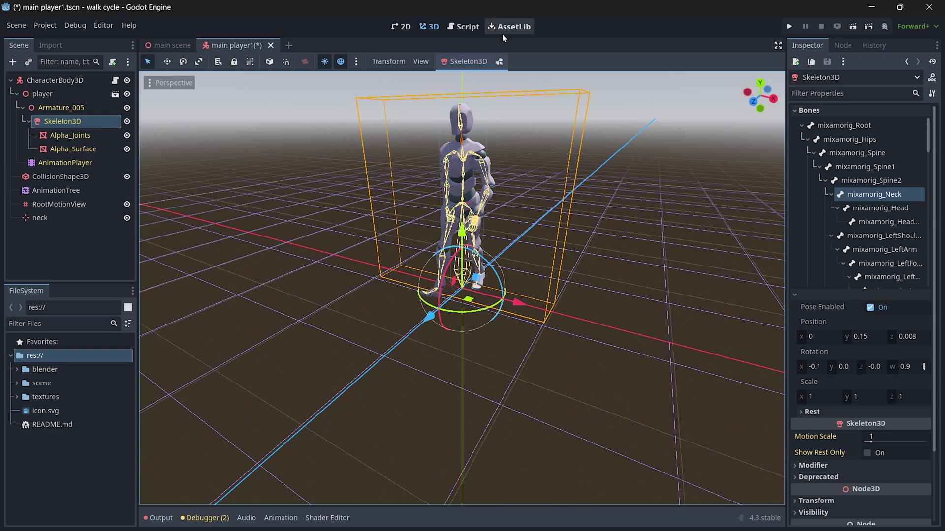
left_click(463, 26)
left_click(546, 432)
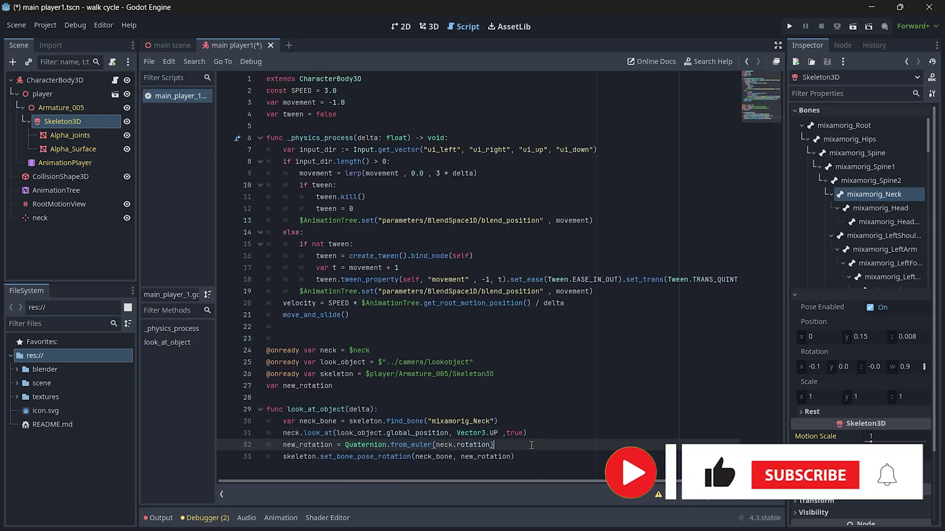
Review the Quaternion.from_euler conversion and the set_bone_pose_rotation(neck_bone, new_rotation) call
left_click_drag(493, 445, 346, 444)
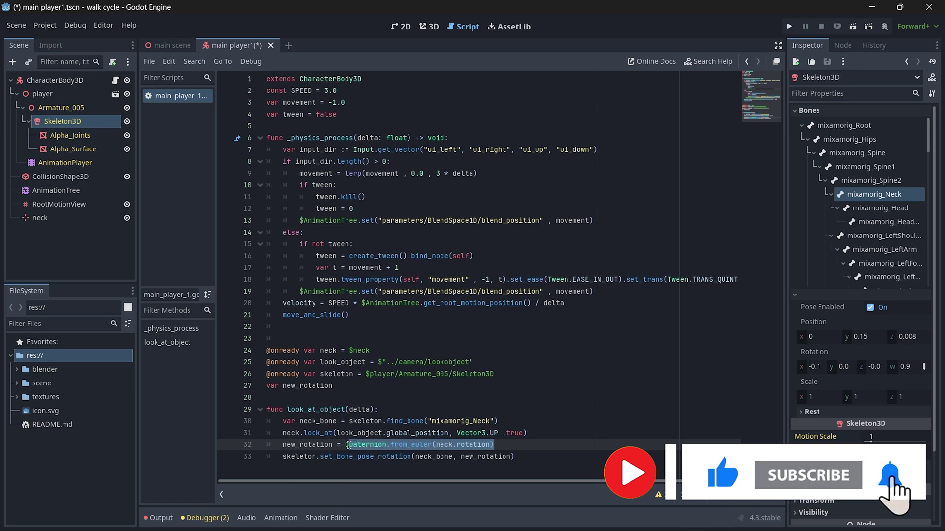
double_click(348, 445)
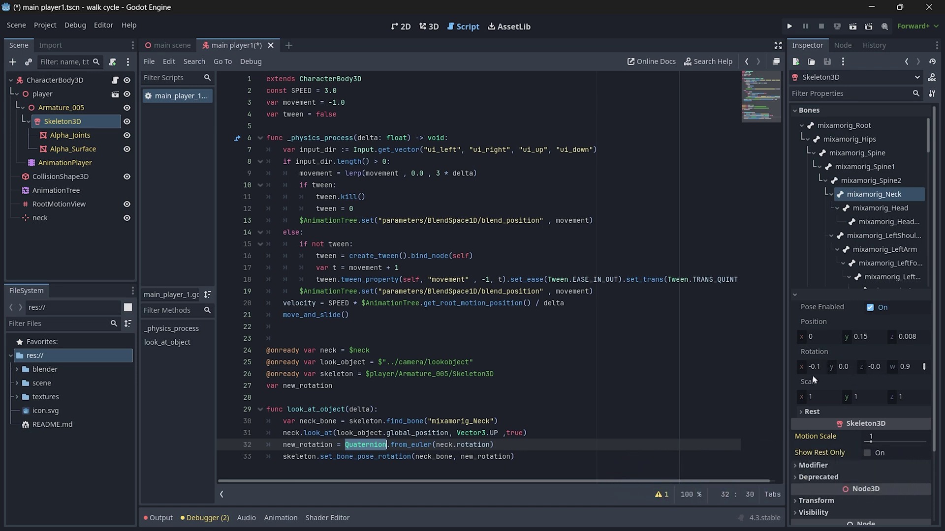
left_click_drag(517, 445, 344, 445)
left_click(514, 458)
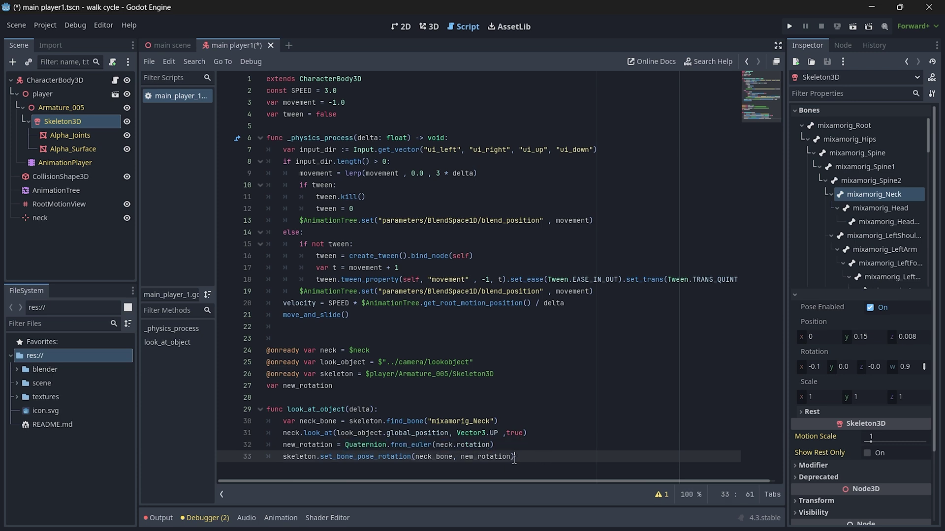
double_click(373, 457)
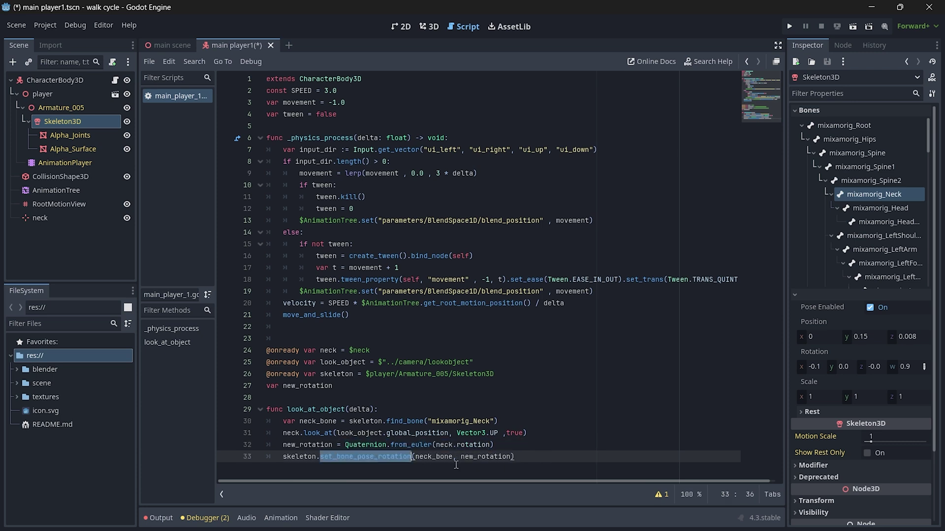
double_click(433, 457)
double_click(483, 457)
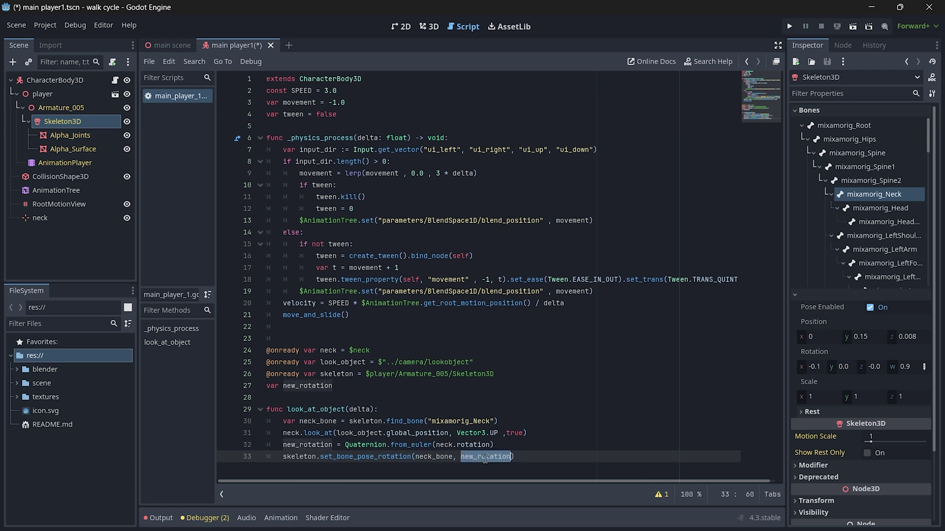
key("End")
left_click(325, 398)
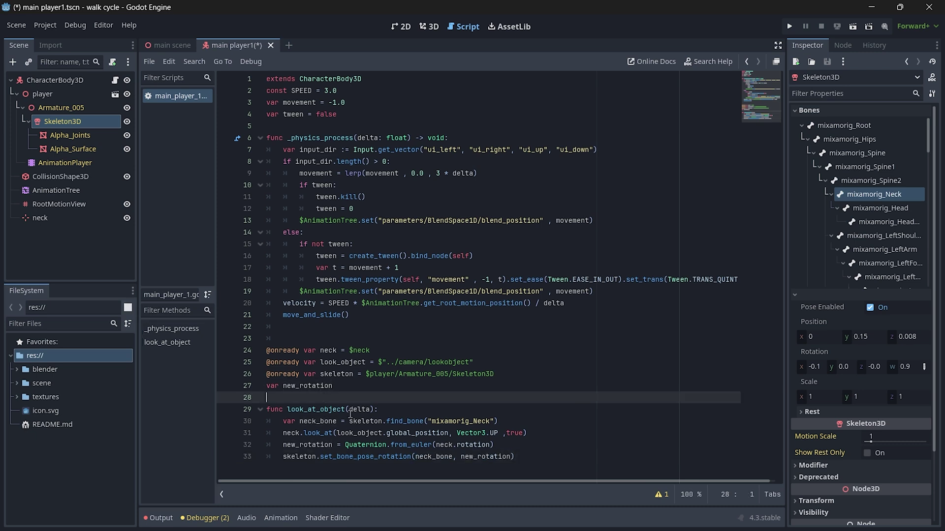
double_click(331, 410)
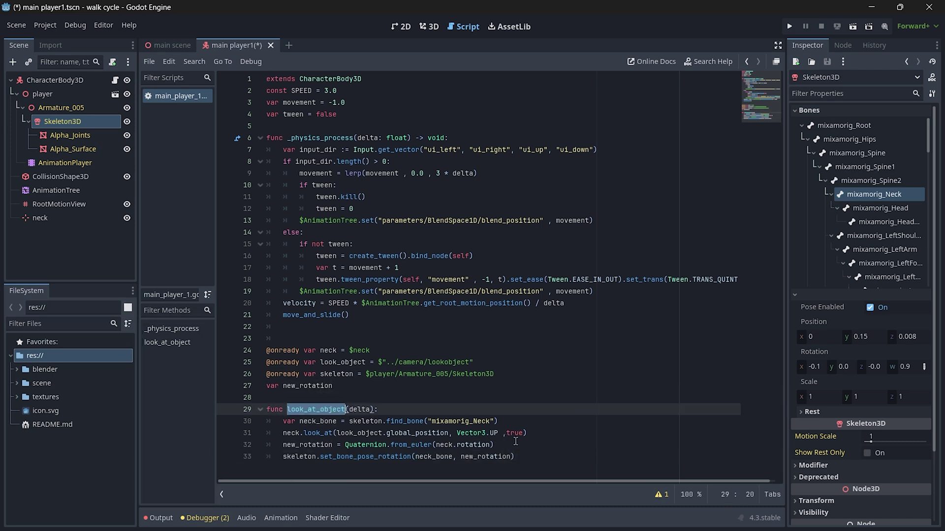
left_click(530, 457)
Paste a func _process(delta) that calls look_at_object(delta) at the end of the script
key("Return")
key("Return")
key("Return")
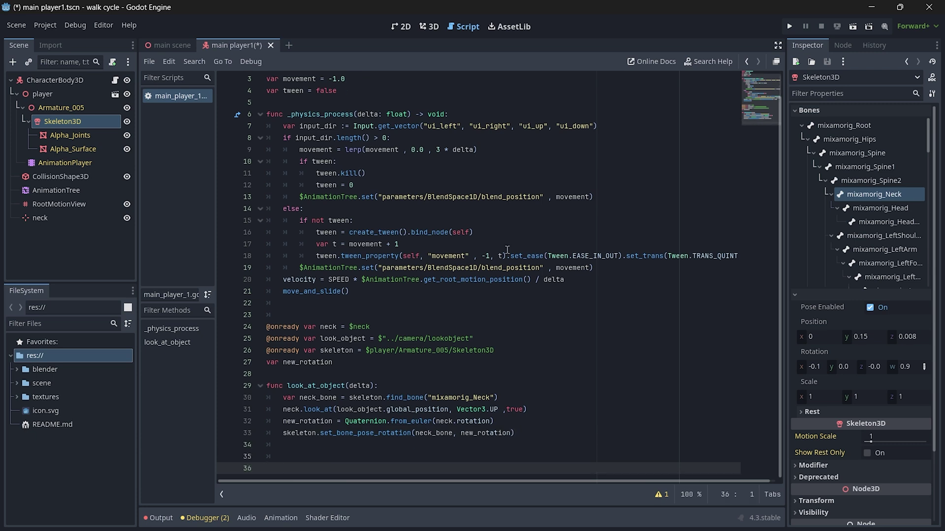
type("func _process(delta: float) -> void: \tlook_at_object(delta)")
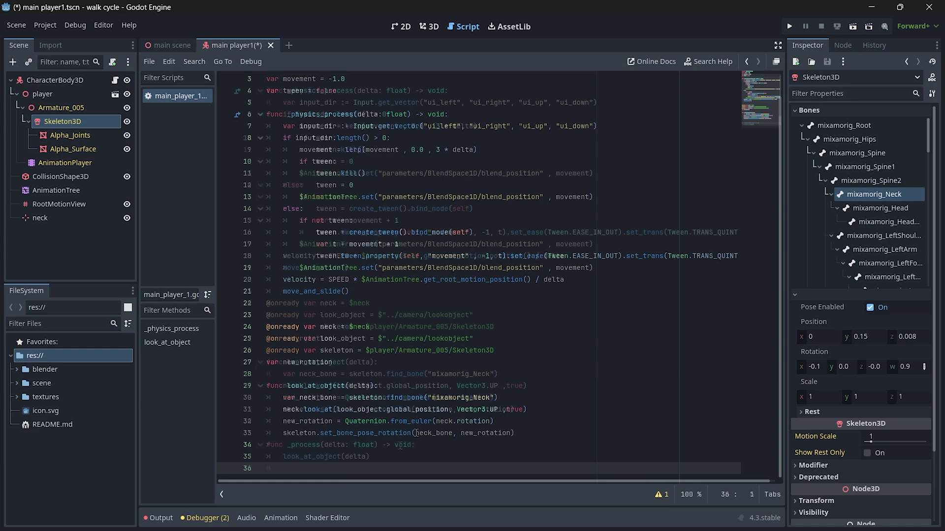
left_click(416, 445)
left_click(400, 456)
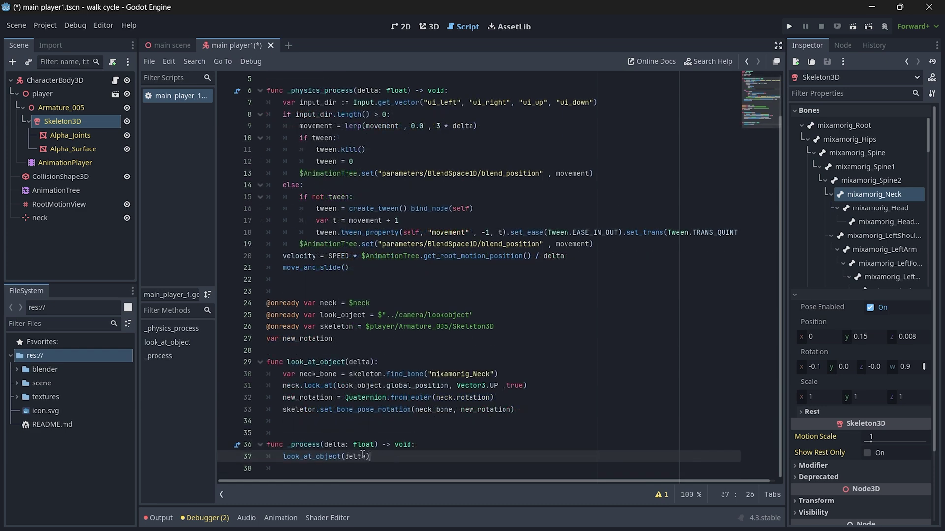
double_click(324, 457)
left_click(181, 412)
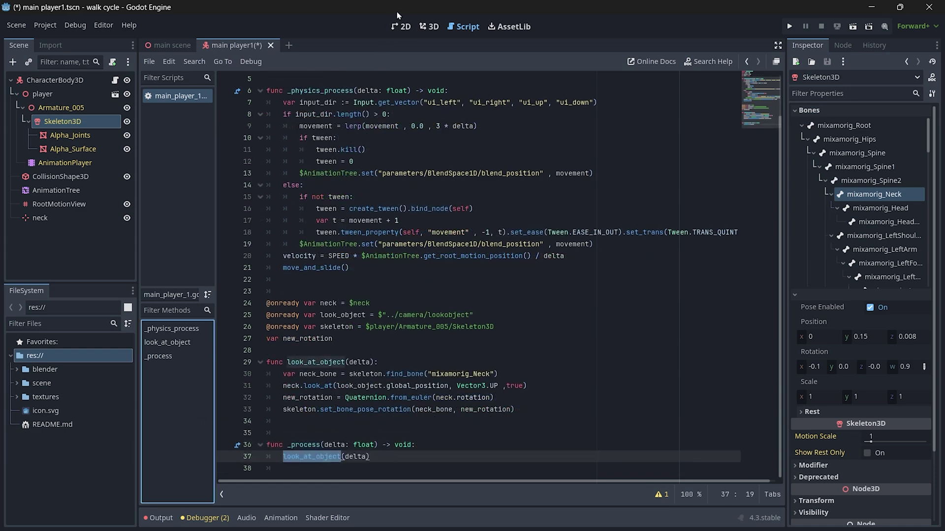
left_click(428, 27)
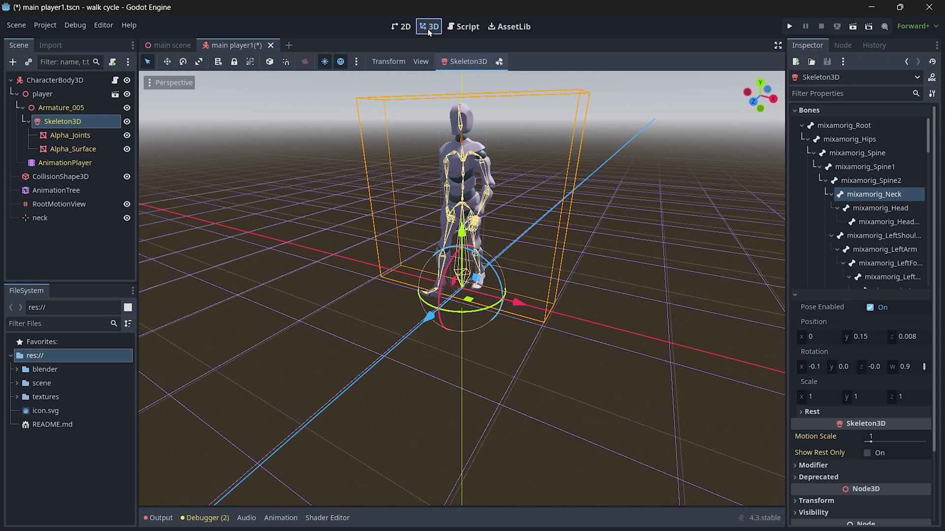
Reactivate the AnimationTree and set its Thread Group to Main Thread with Process messages checked
left_click(77, 188)
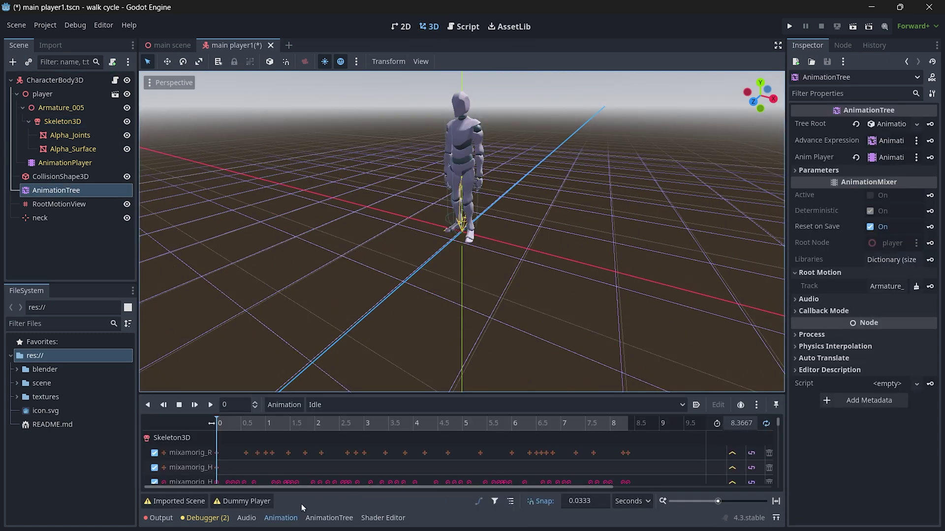
left_click(870, 196)
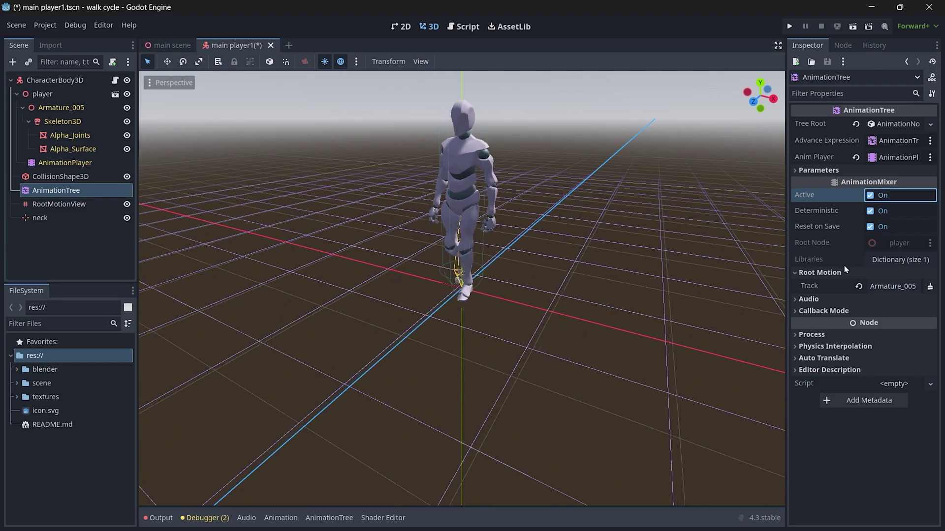
left_click(812, 335)
left_click(817, 396)
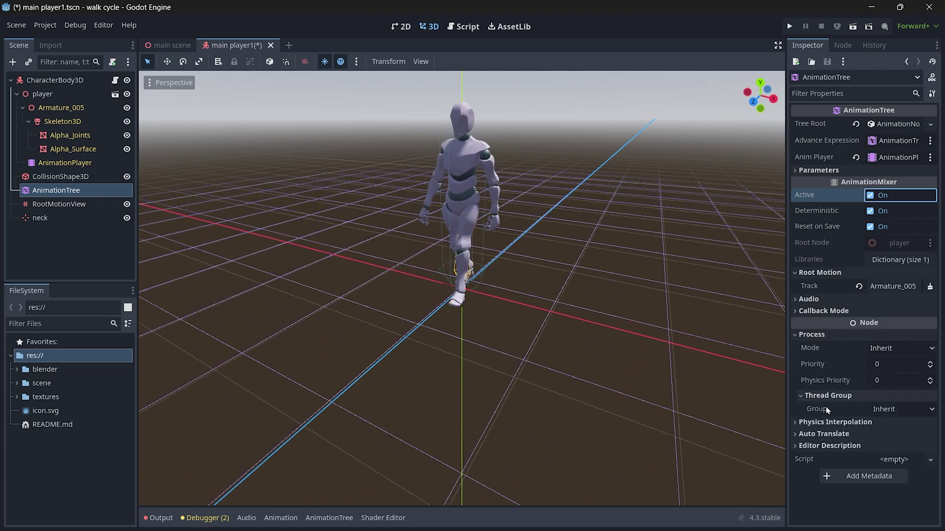
left_click(888, 409)
left_click(900, 437)
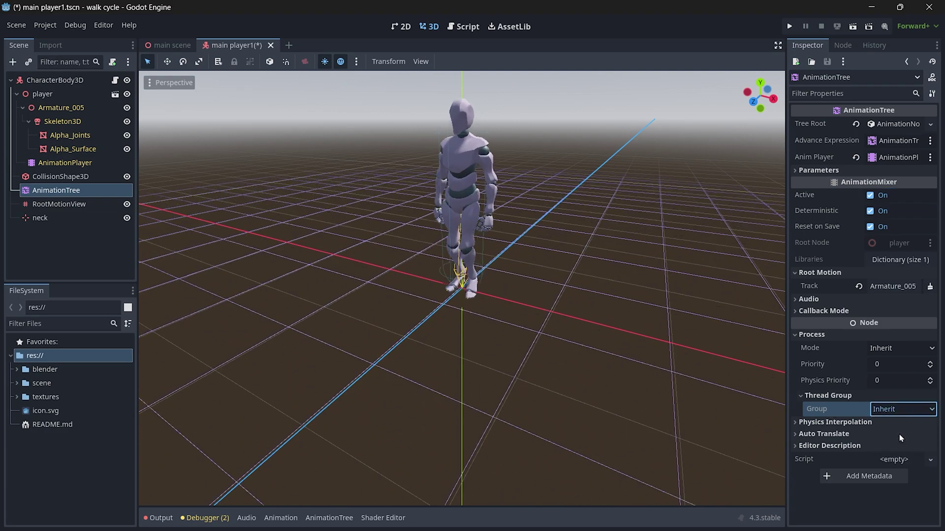
left_click(873, 442)
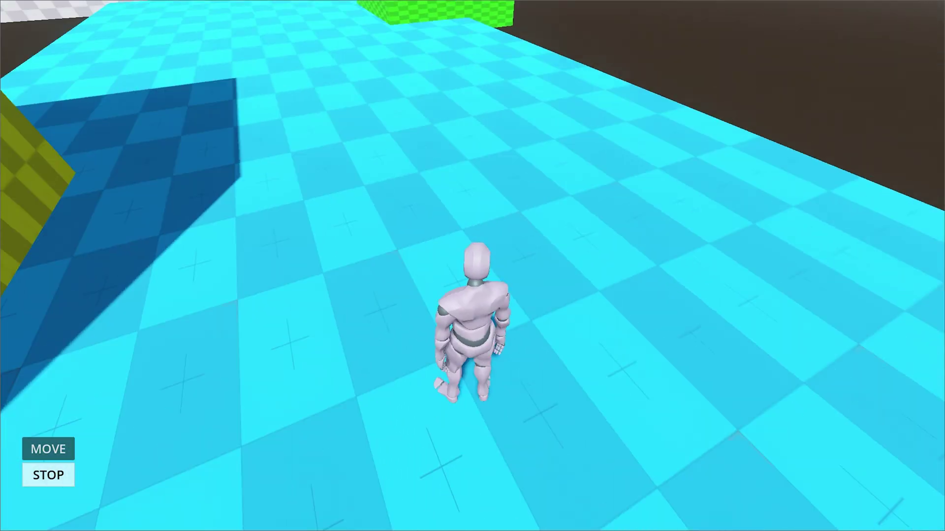
Close the running game window with Alt+F4 to stop debugging
key("alt+F4")
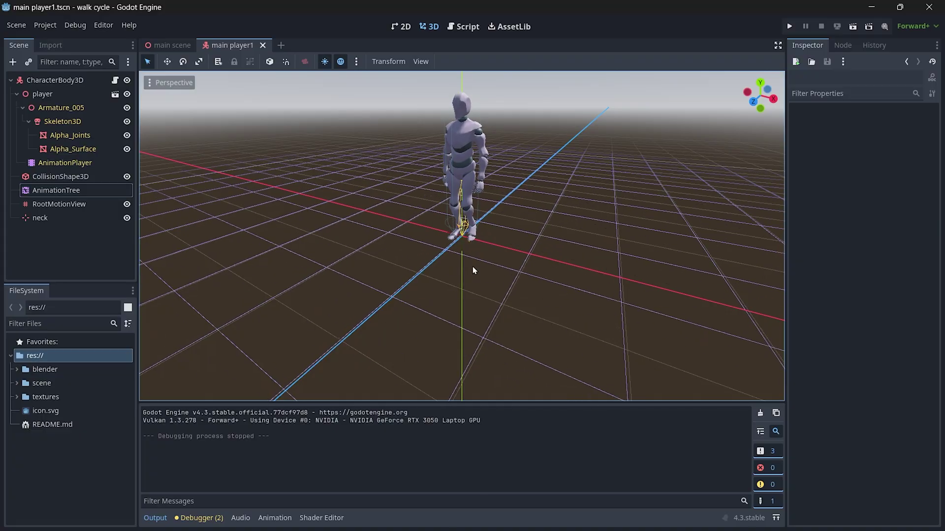
Clamp marker_rotation_degrees.x in look_at_object to a 90-degree limit
left_click(465, 26)
scroll(371, 246, "down", 5)
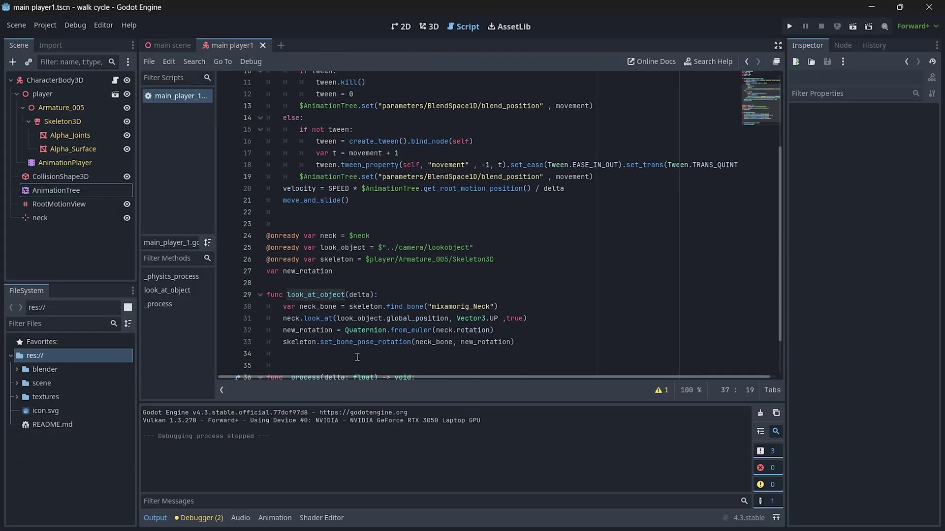
double_click(335, 351)
left_click(387, 259)
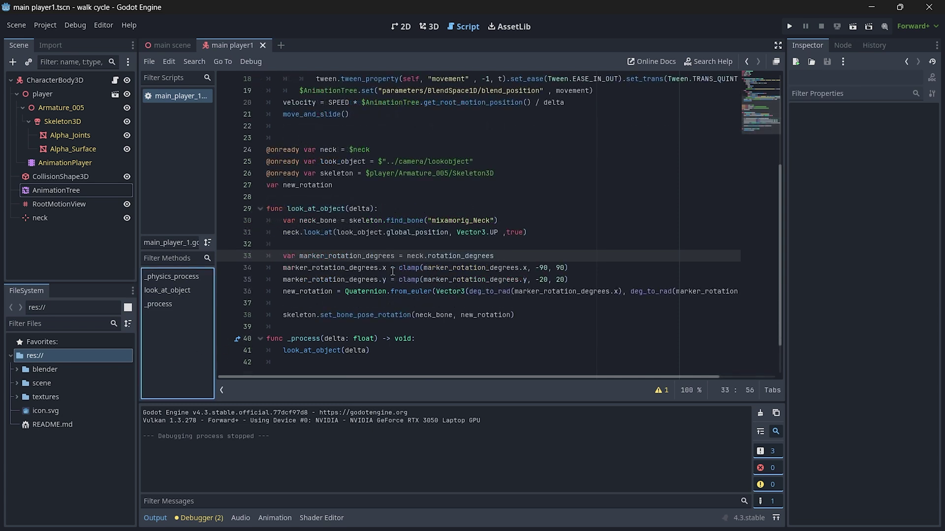
double_click(328, 257)
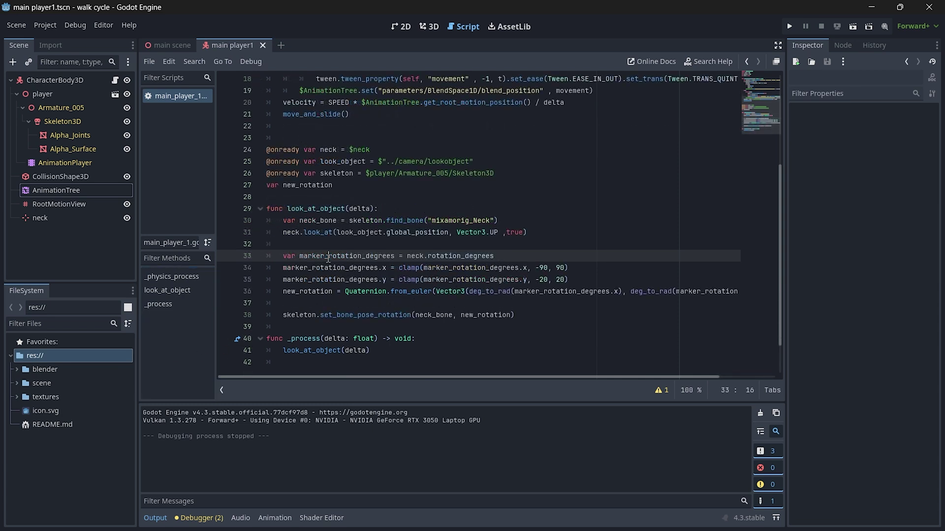
double_click(415, 255)
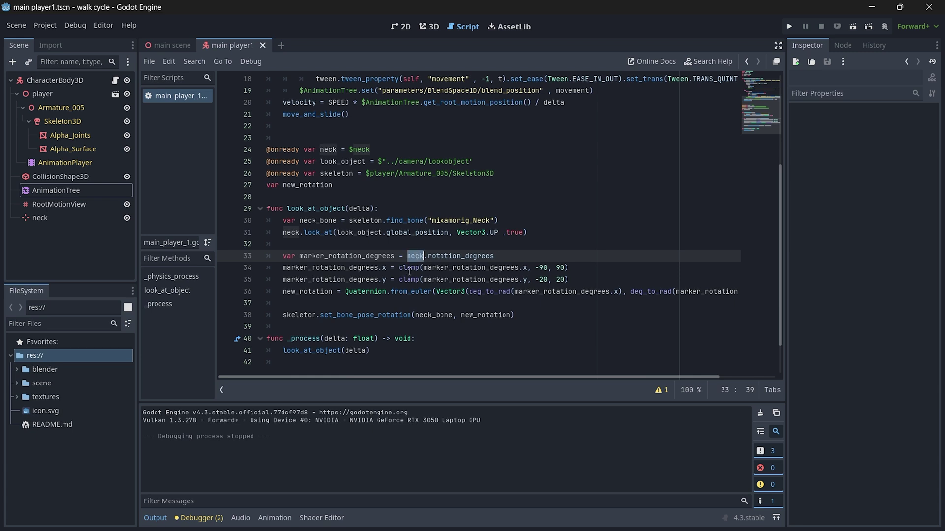
left_click_drag(399, 268, 589, 267)
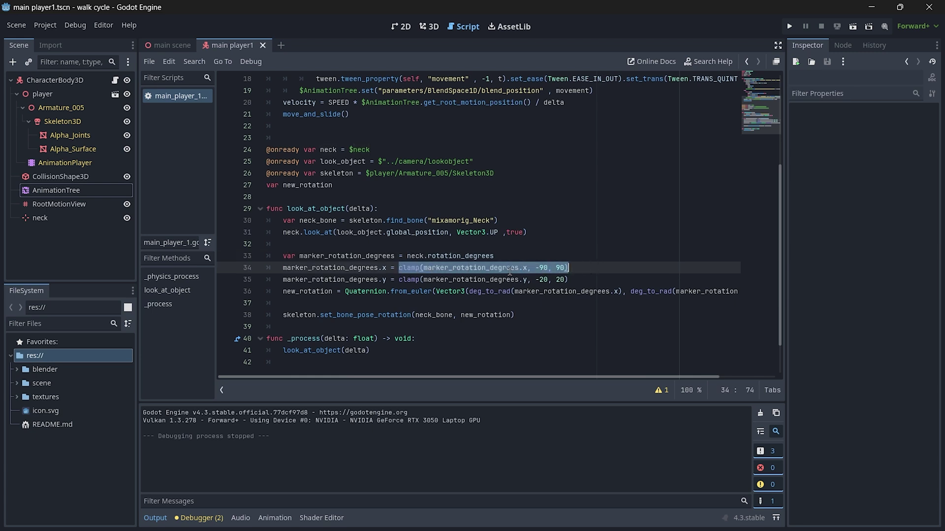
double_click(485, 267)
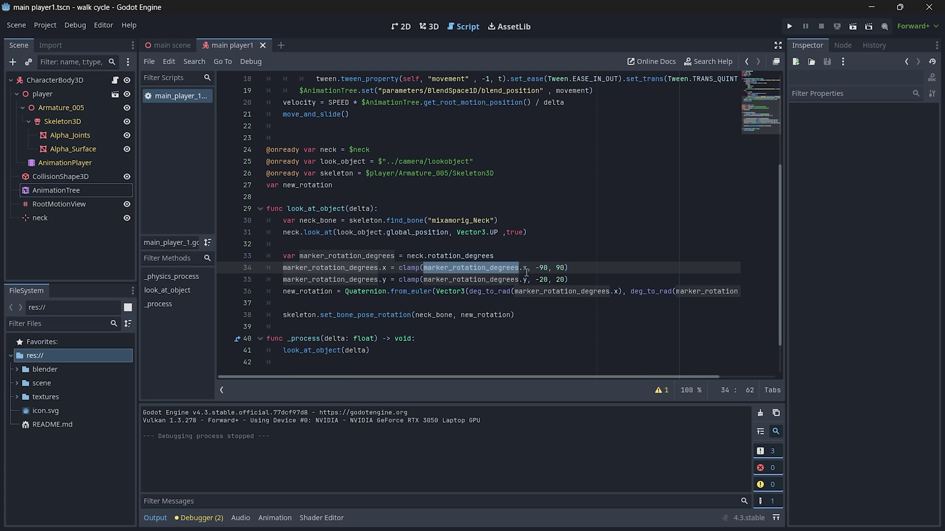
left_click(554, 268)
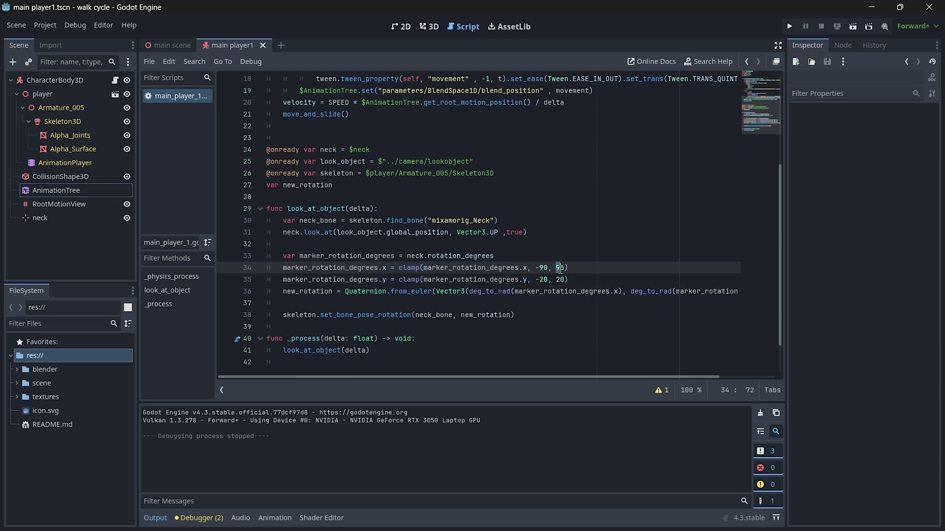
Clamp marker_rotation_degrees.y to a 20-degree limit
double_click(350, 280)
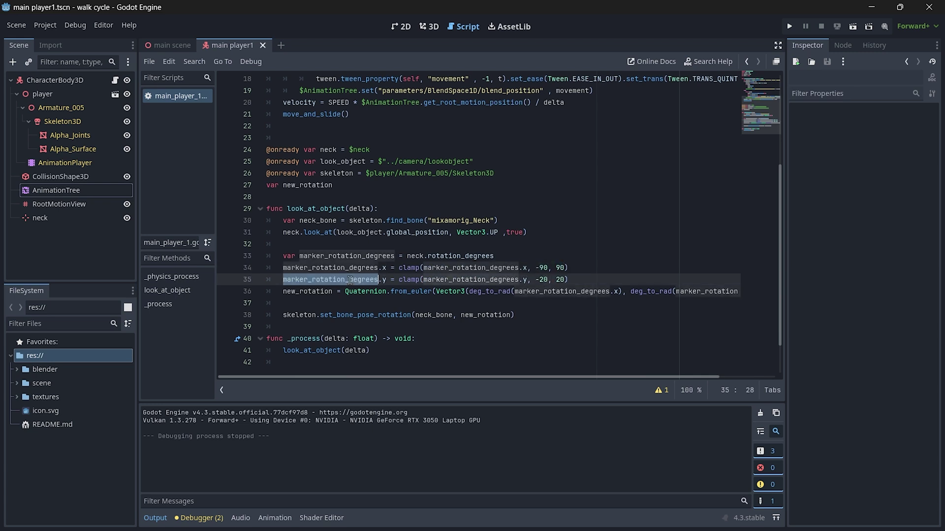
double_click(384, 280)
double_click(476, 279)
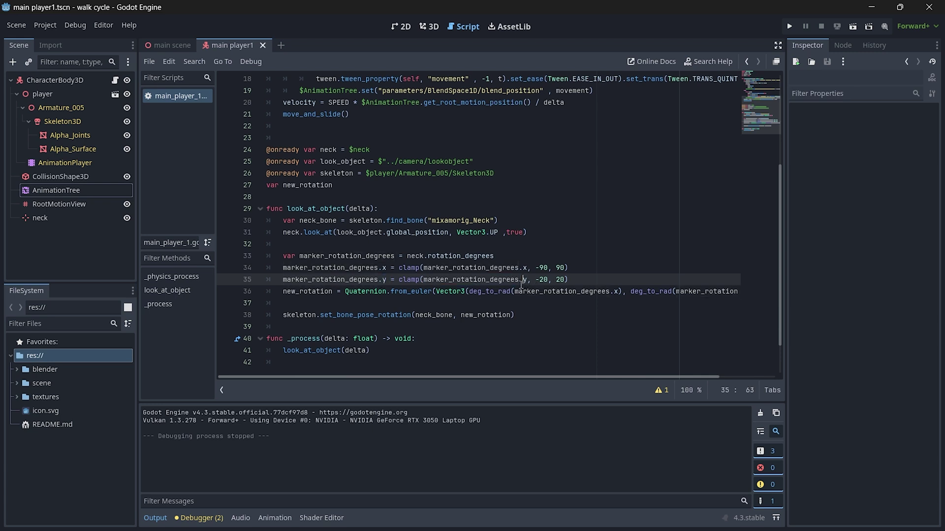
double_click(543, 280)
left_click(564, 280)
double_click(544, 279)
double_click(561, 280)
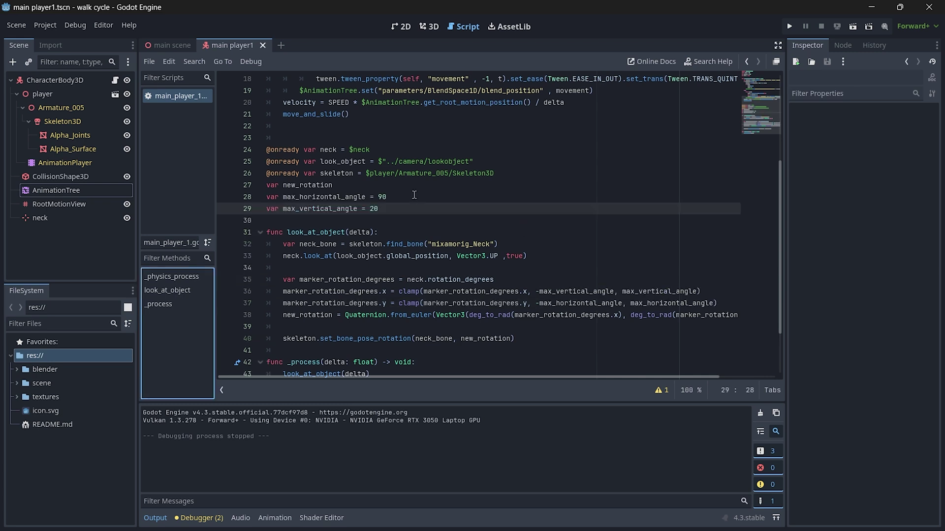
Declare max_horizontal_angle = 90 and max_vertical_angle = 20 and use them in the clamps
left_click(413, 196)
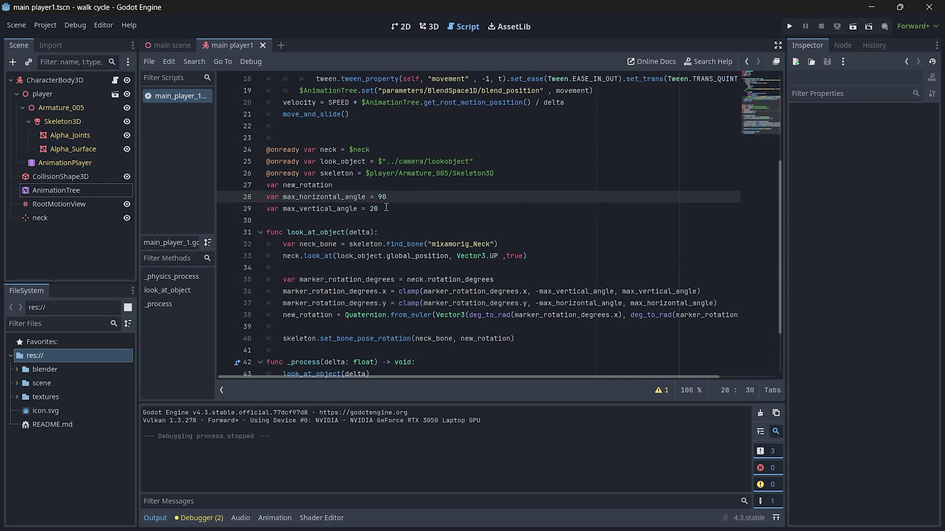
double_click(311, 202)
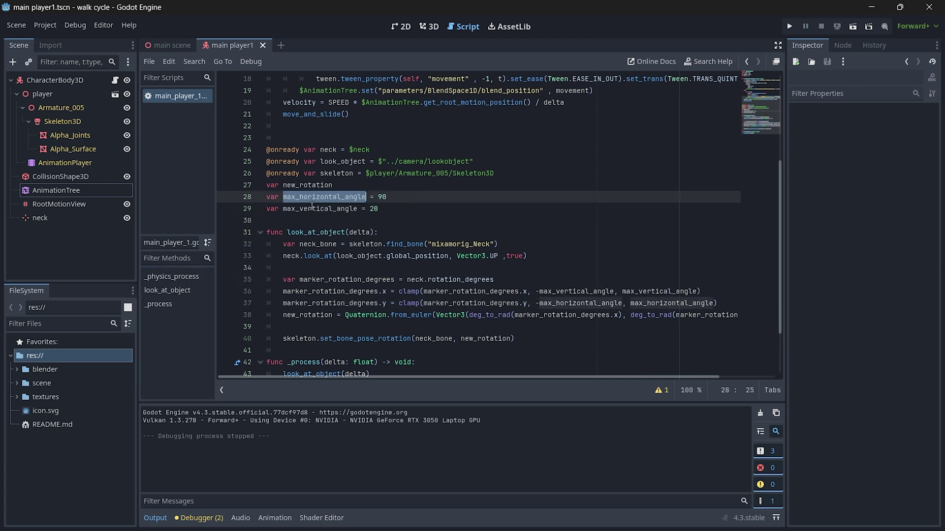
double_click(355, 209)
left_click(405, 213)
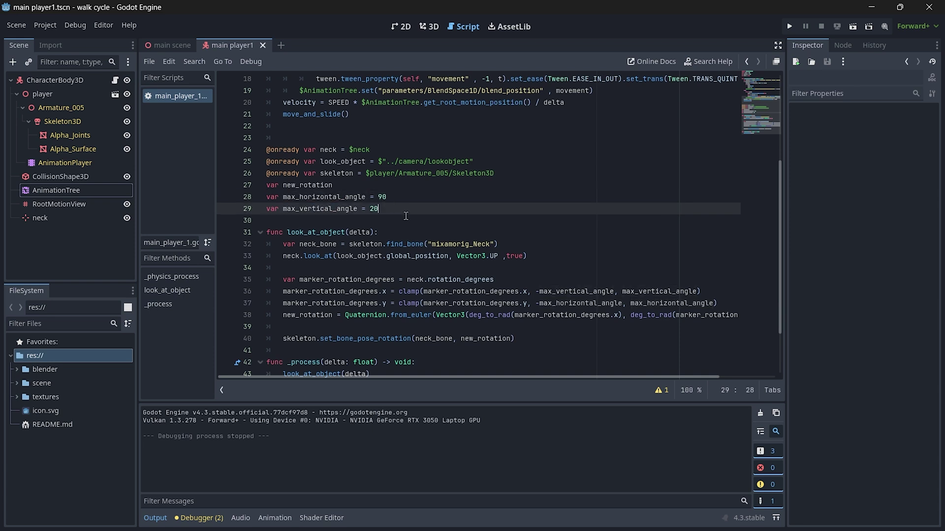
double_click(586, 294)
double_click(599, 303)
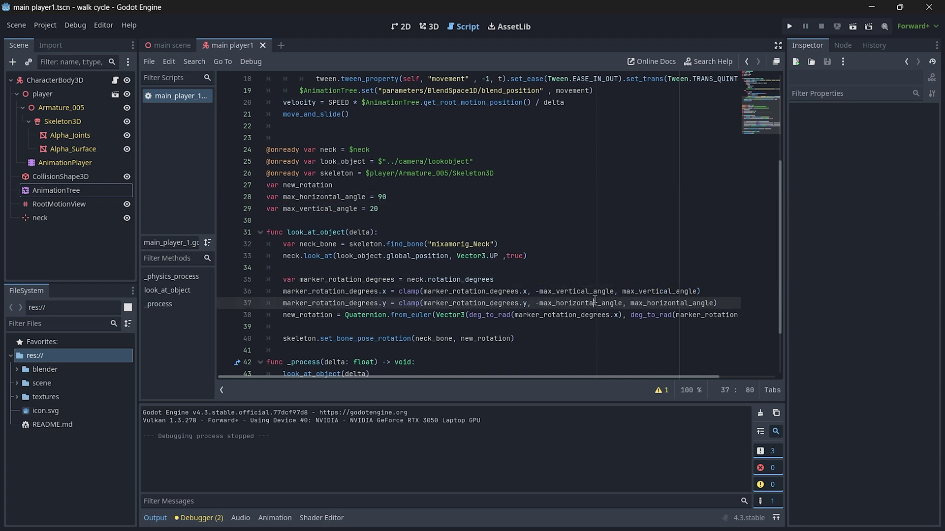
double_click(641, 303)
scroll(675, 310, "down", 1)
left_click(593, 314)
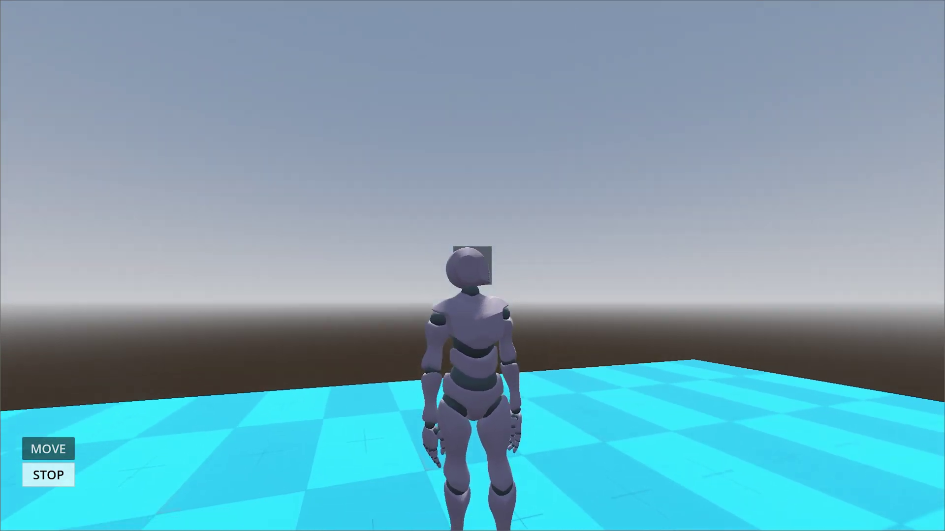
key("alt+F4")
left_click(275, 197)
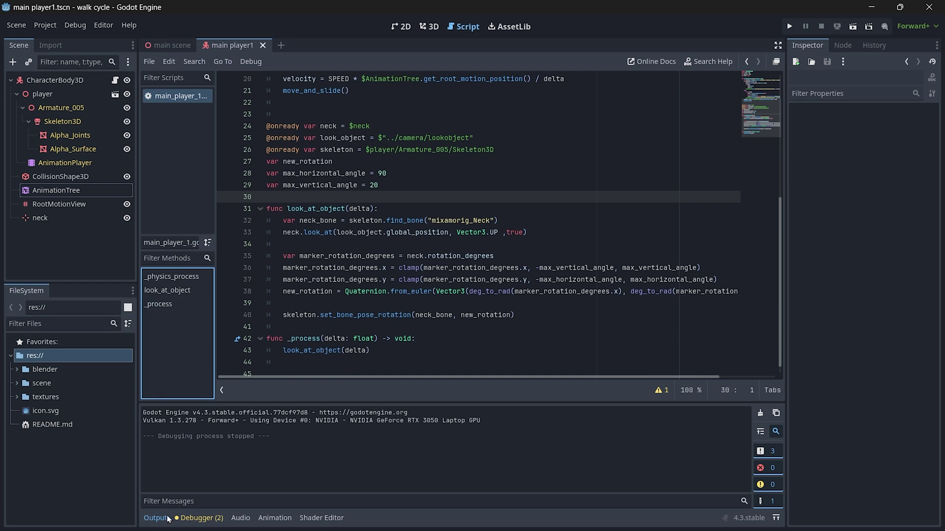
left_click_drag(787, 261, 851, 265)
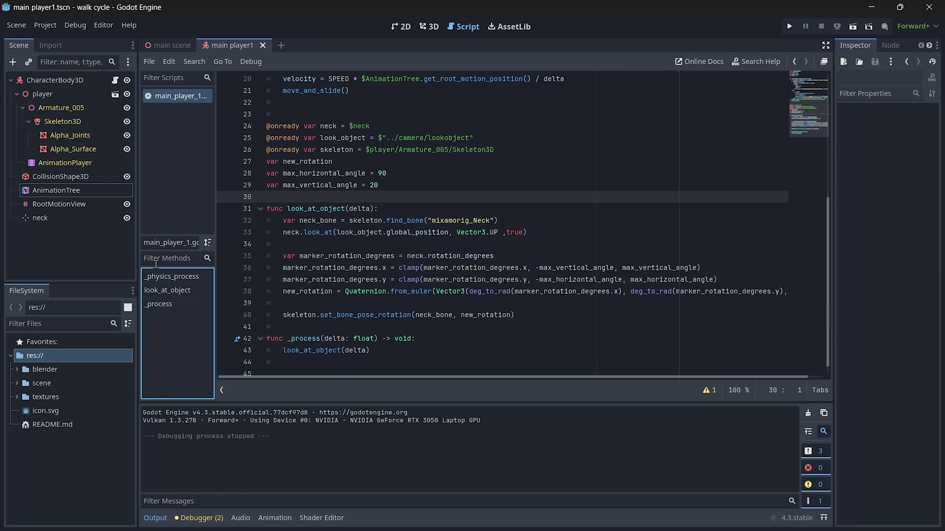
left_click_drag(137, 263, 88, 262)
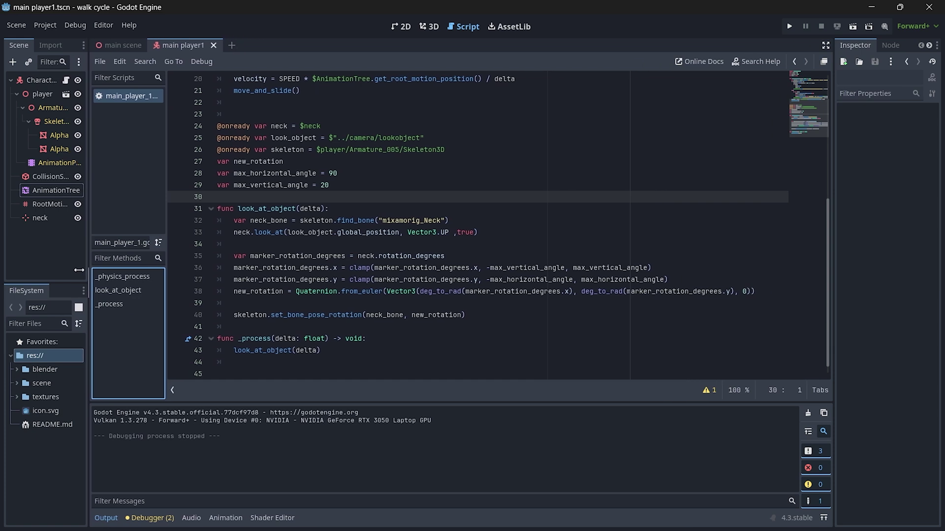
left_click(452, 291)
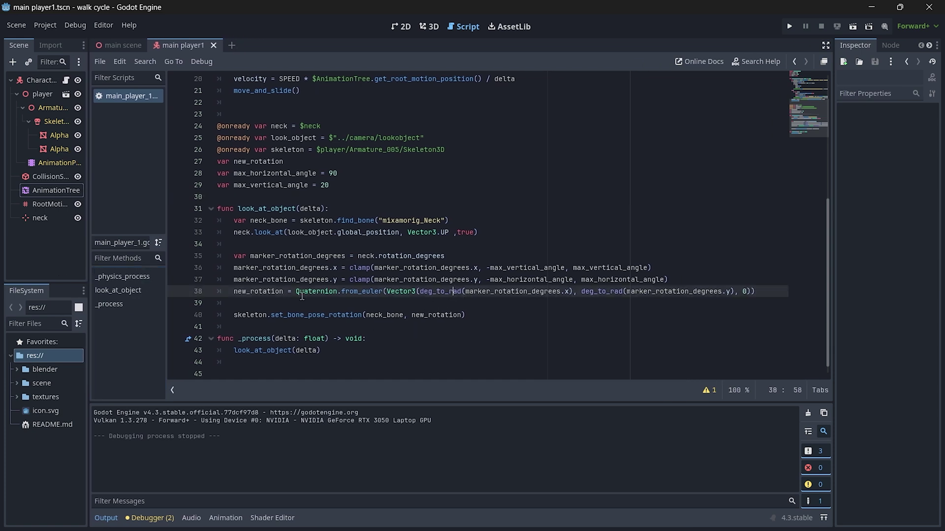
left_click_drag(297, 291, 690, 297)
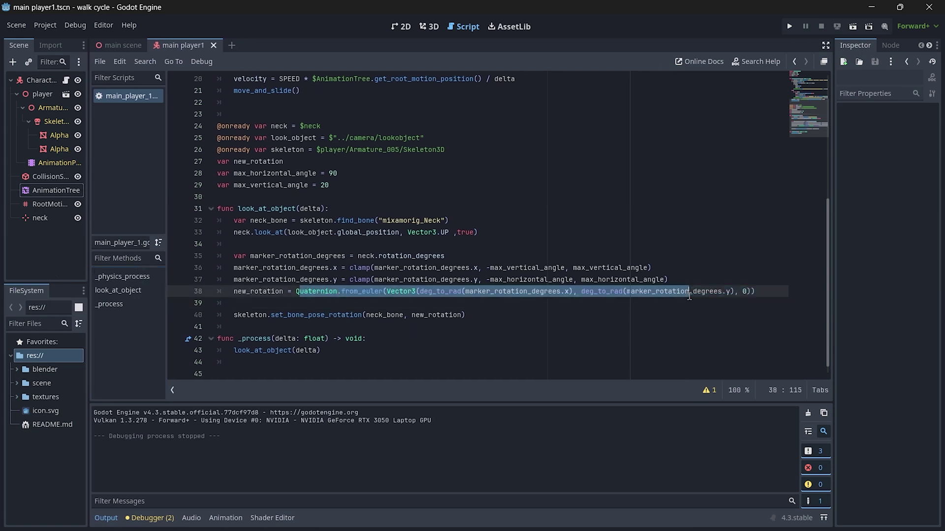
double_click(505, 292)
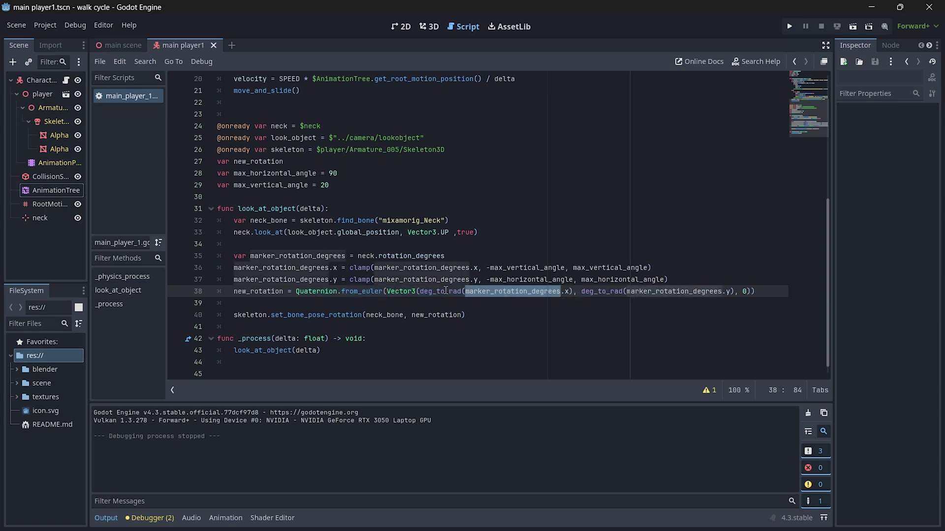
left_click_drag(383, 293, 304, 294)
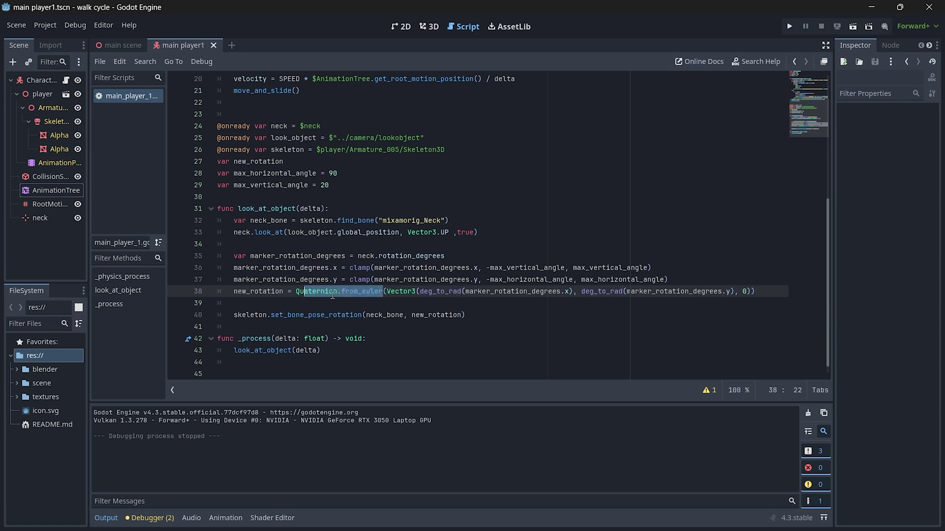
double_click(401, 291)
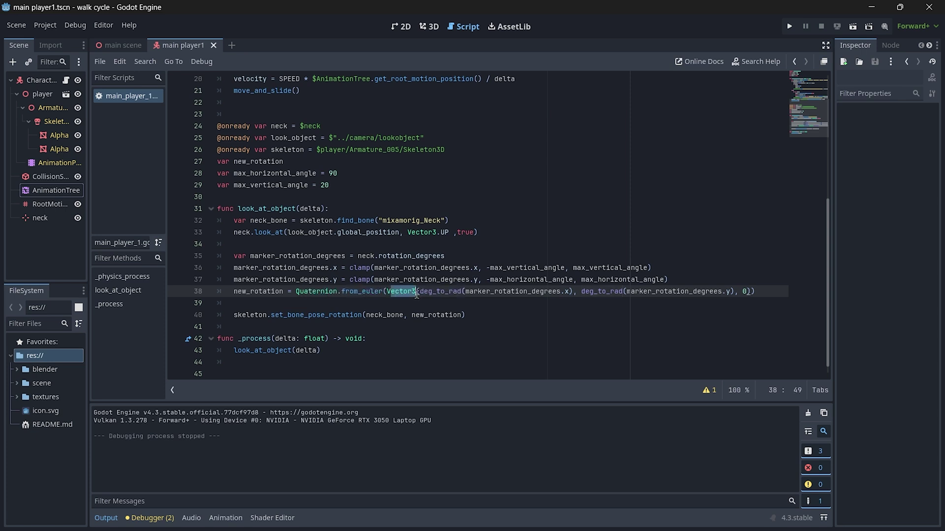
left_click(420, 291)
left_click_drag(422, 292, 737, 292)
left_click(739, 292)
left_click_drag(735, 292, 421, 292)
left_click_drag(761, 293, 296, 292)
left_click(139, 338)
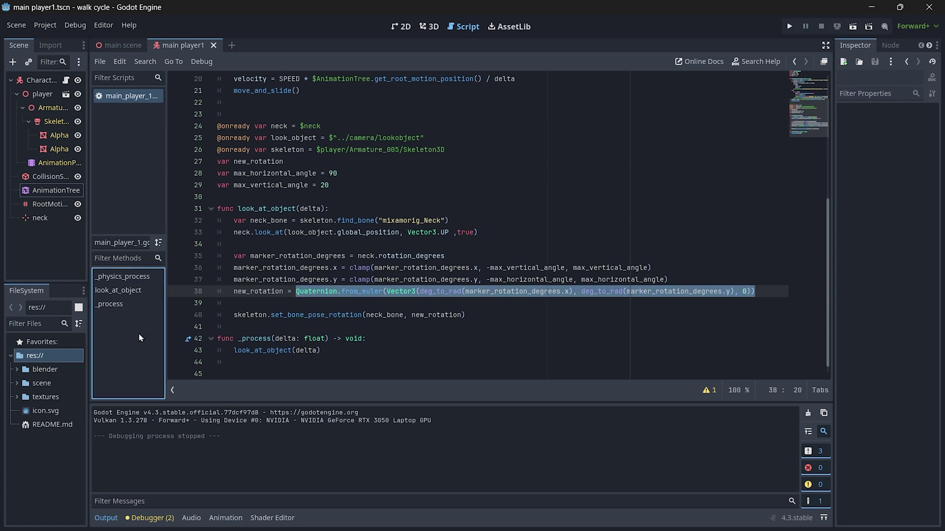
left_click(371, 291)
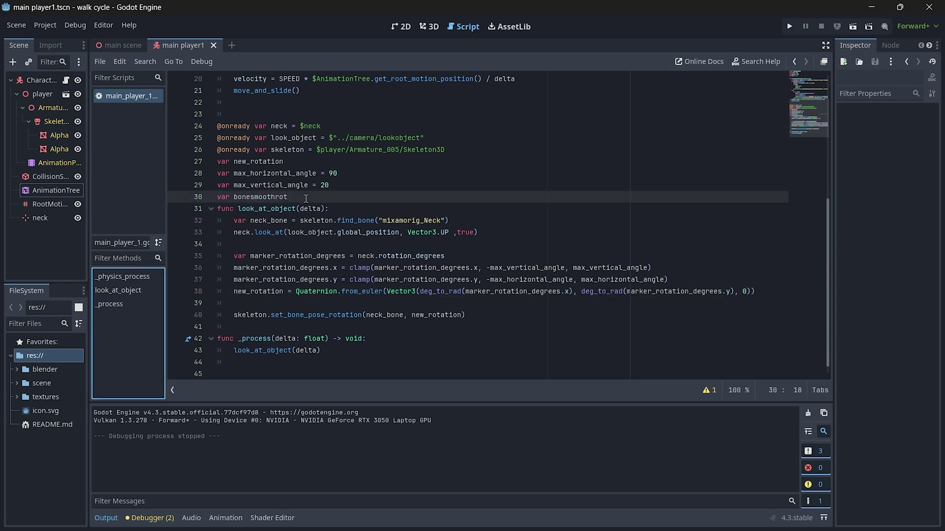
Declare var bonesmoothrot = 0.0 and add a lerp_angle line in look_at_object
left_click(305, 197)
key("Return")
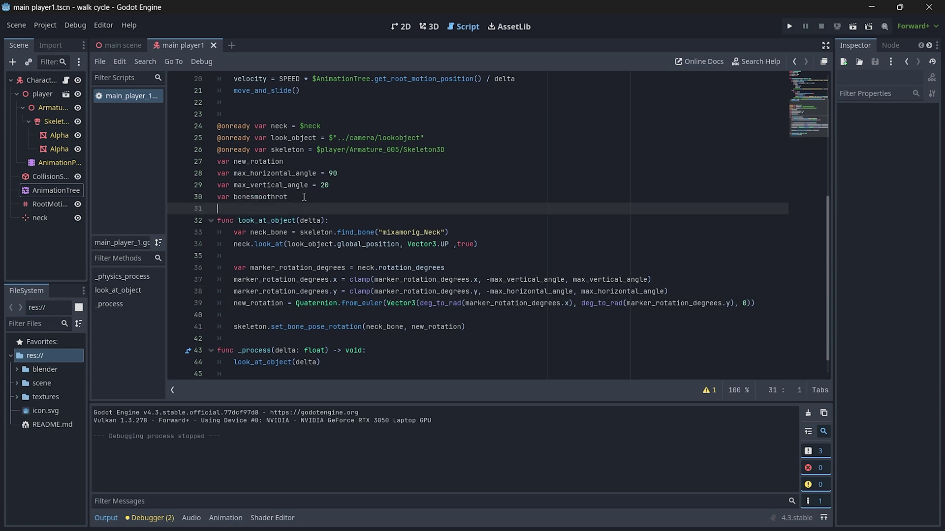
left_click(115, 358)
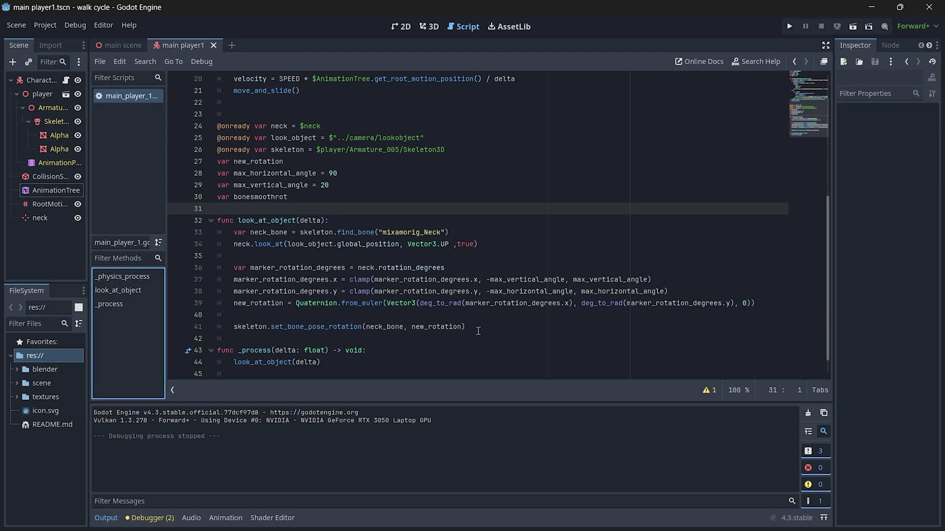
left_click_drag(478, 329, 188, 220)
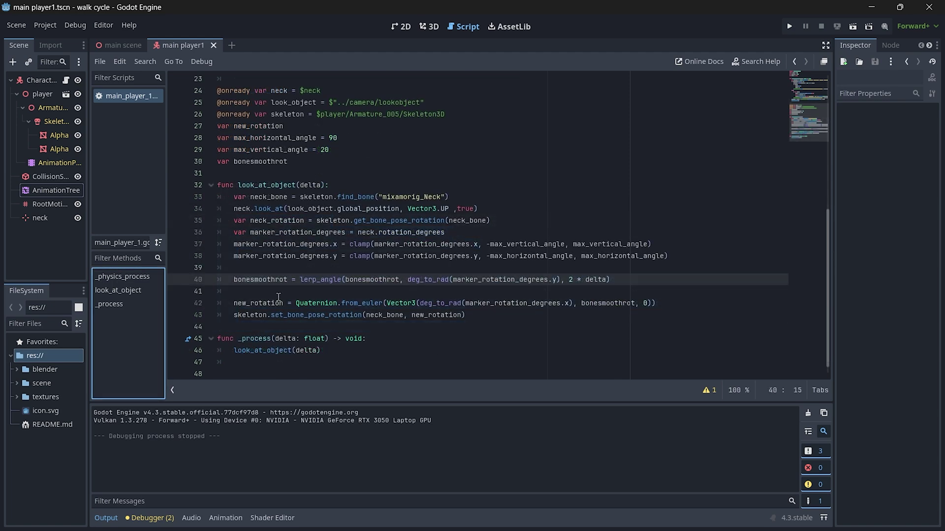
left_click_drag(233, 280, 635, 279)
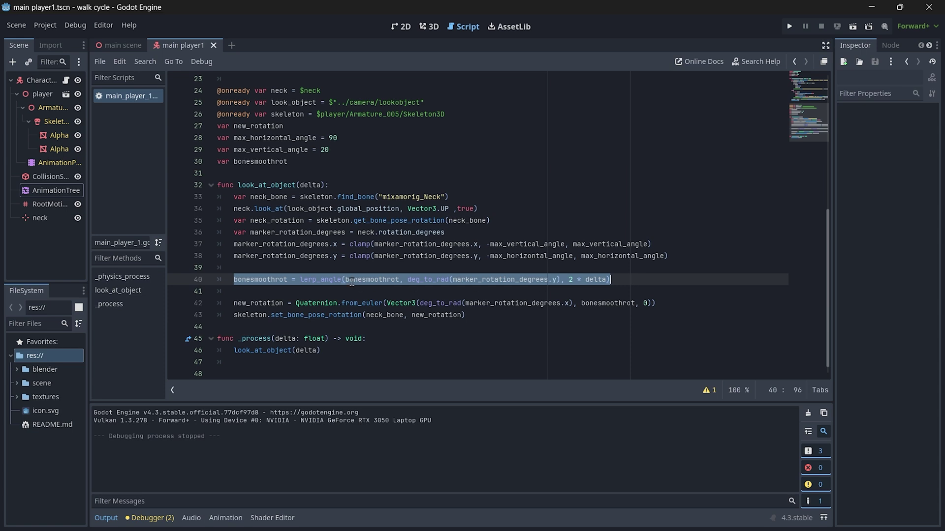
double_click(328, 280)
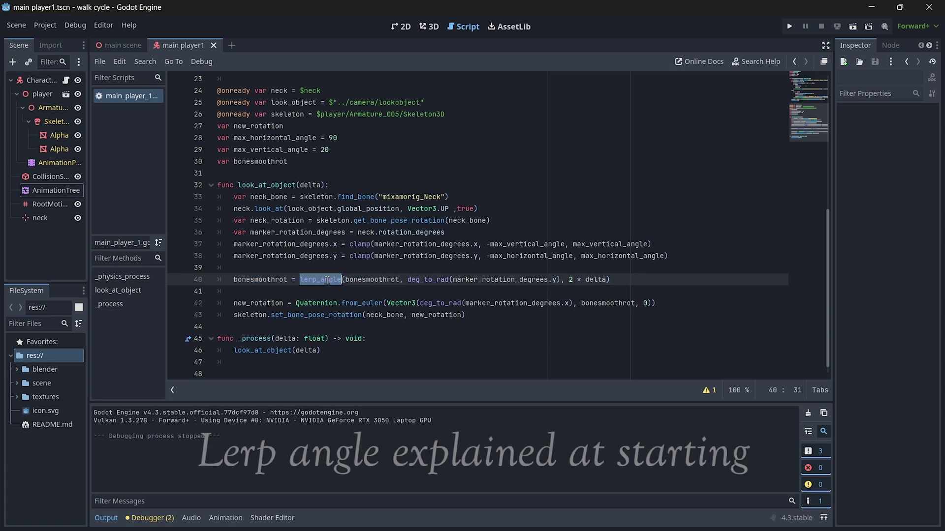
double_click(359, 282)
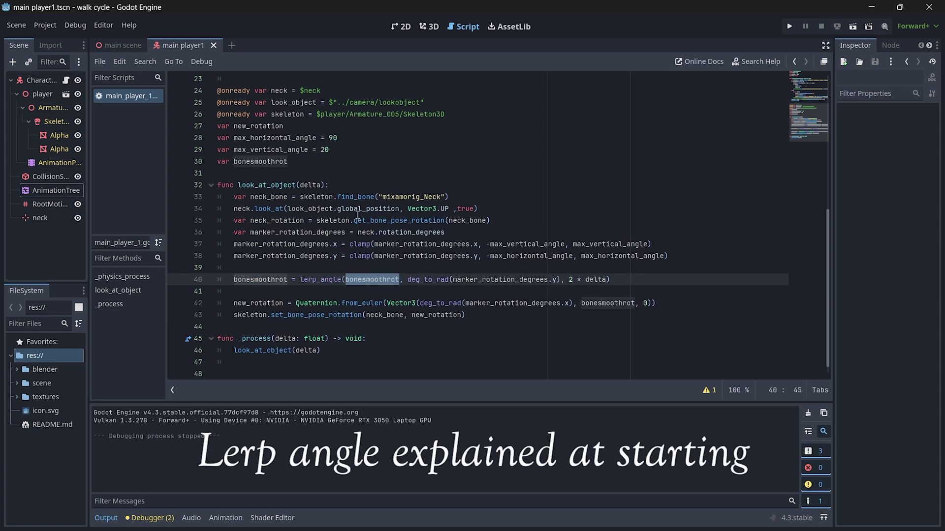
left_click(313, 162)
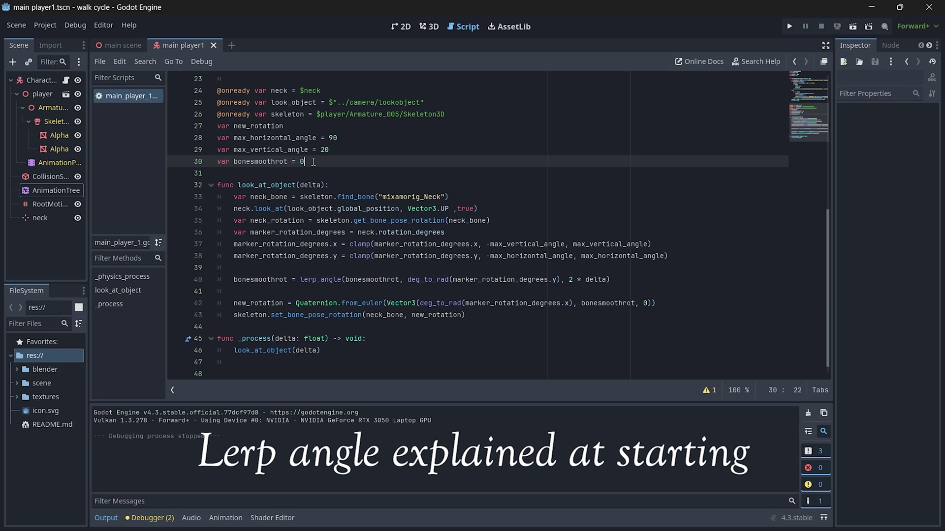
type(".0")
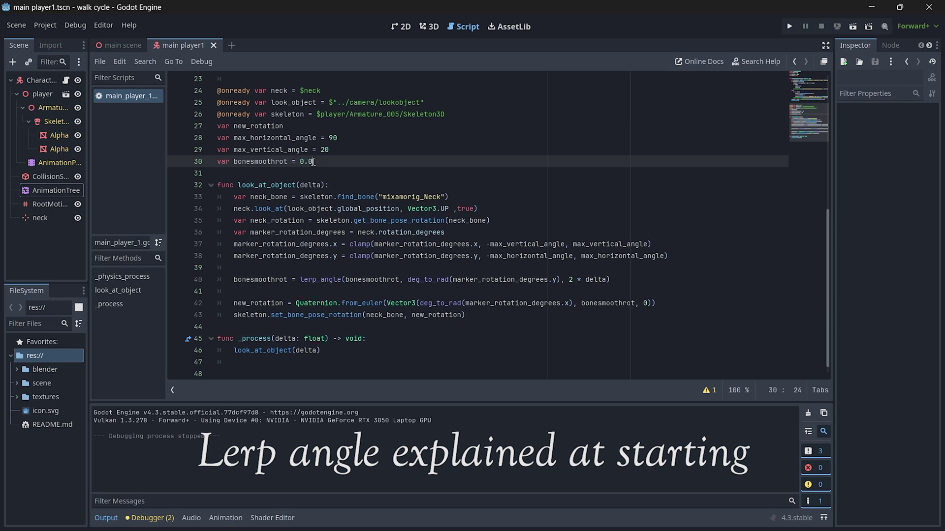
Lerp bonesmoothrot toward deg_to_rad(marker_rotation_degrees.y) by 2 * delta and use it as Vector3 y
double_click(360, 279)
left_click(434, 290)
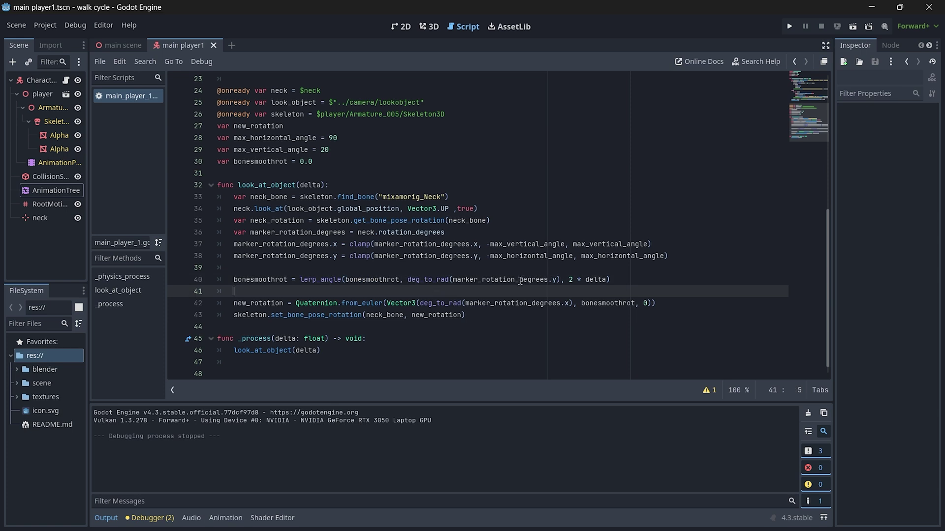
left_click_drag(470, 278, 558, 284)
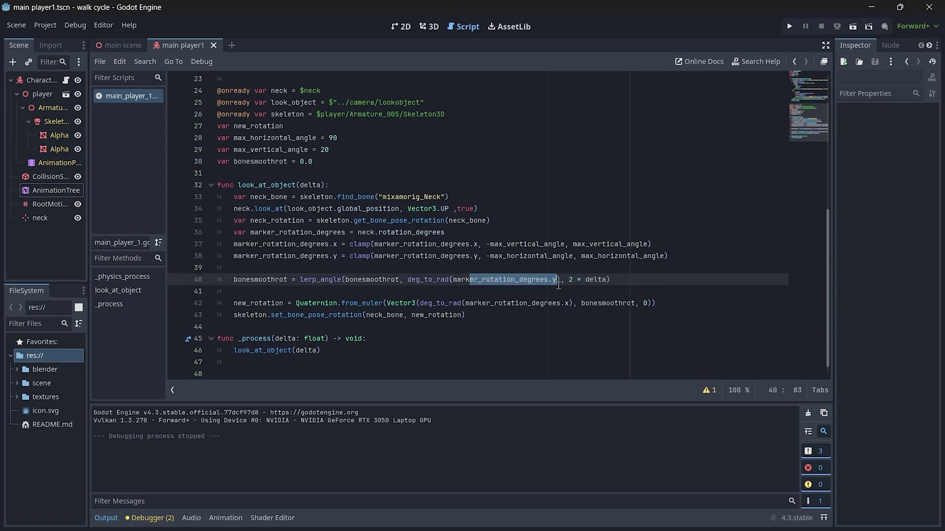
double_click(311, 280)
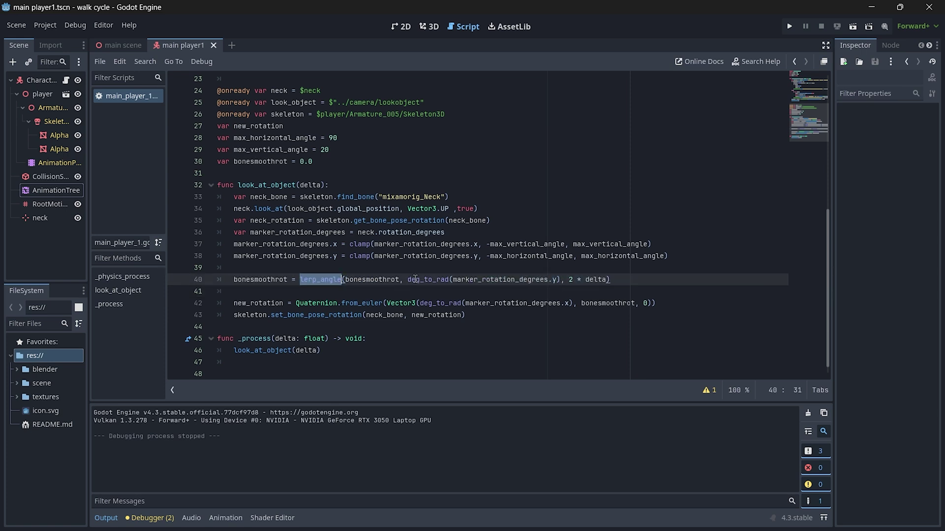
left_click_drag(435, 281, 615, 281)
double_click(597, 304)
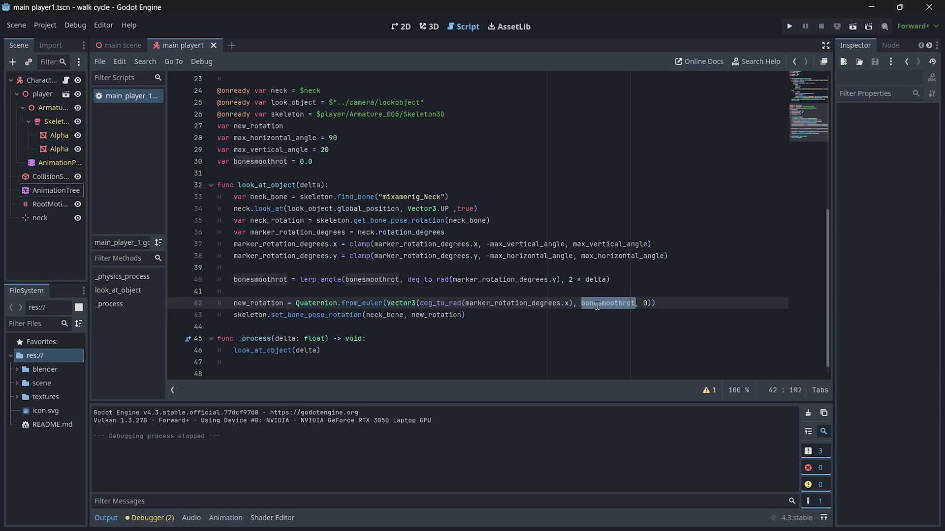
double_click(438, 279)
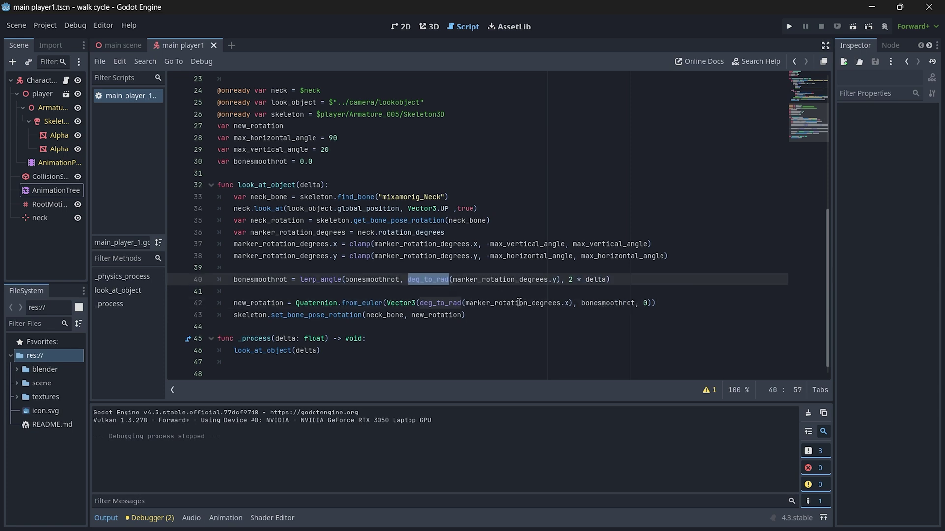
double_click(601, 304)
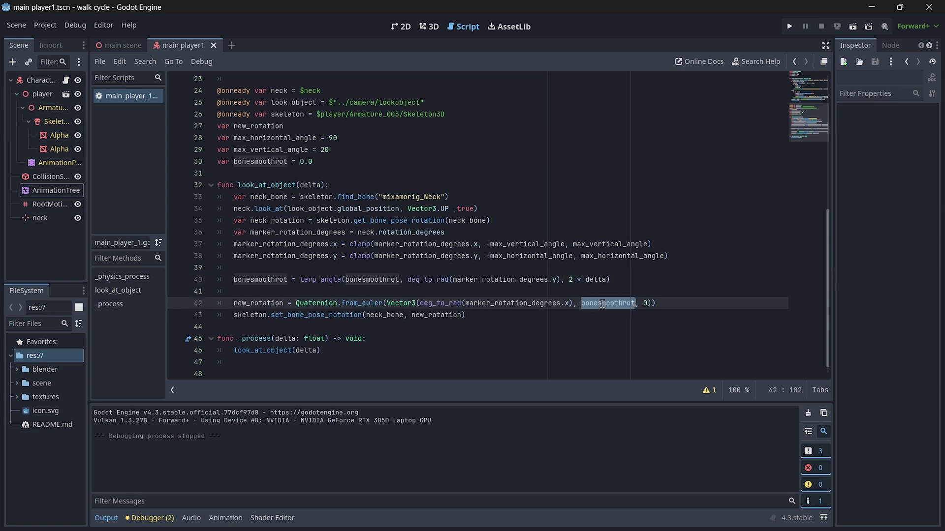
left_click(670, 303)
left_click_drag(465, 315, 232, 305)
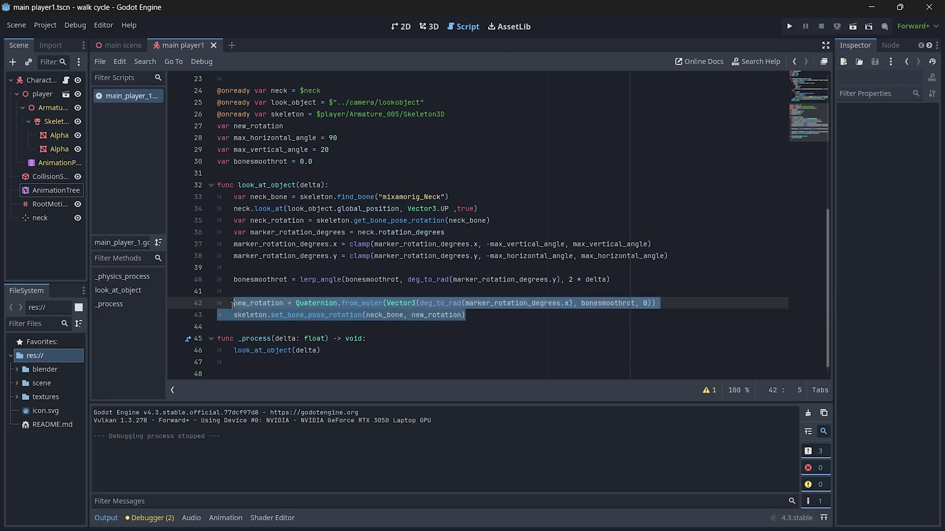
left_click(497, 327)
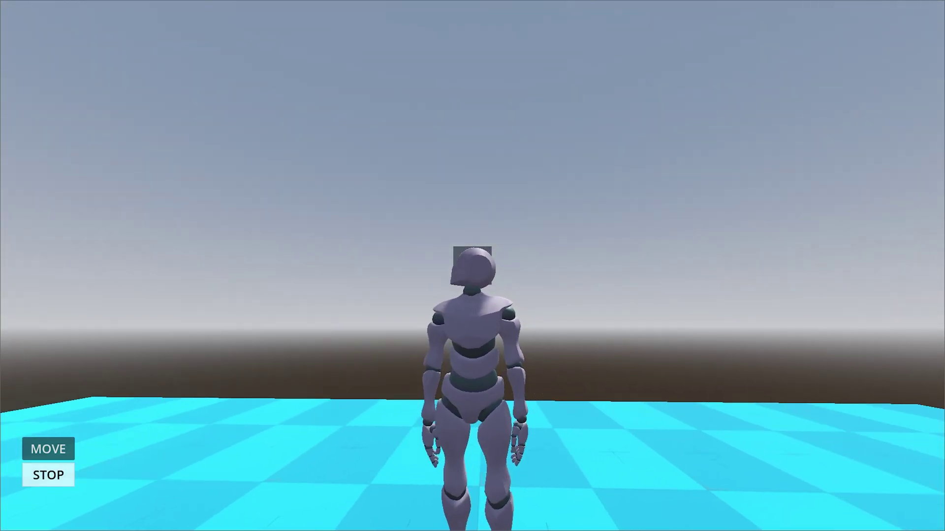
key("Return")
key("Down")
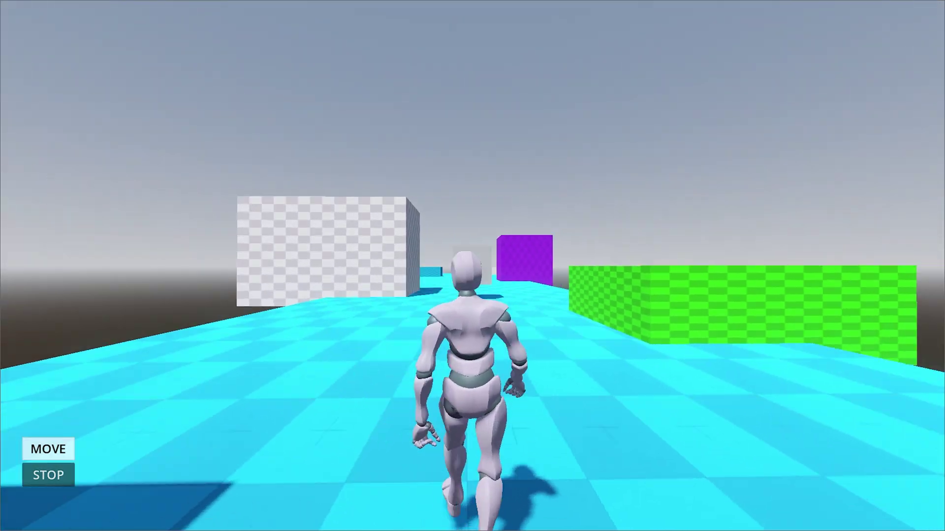
key("Down")
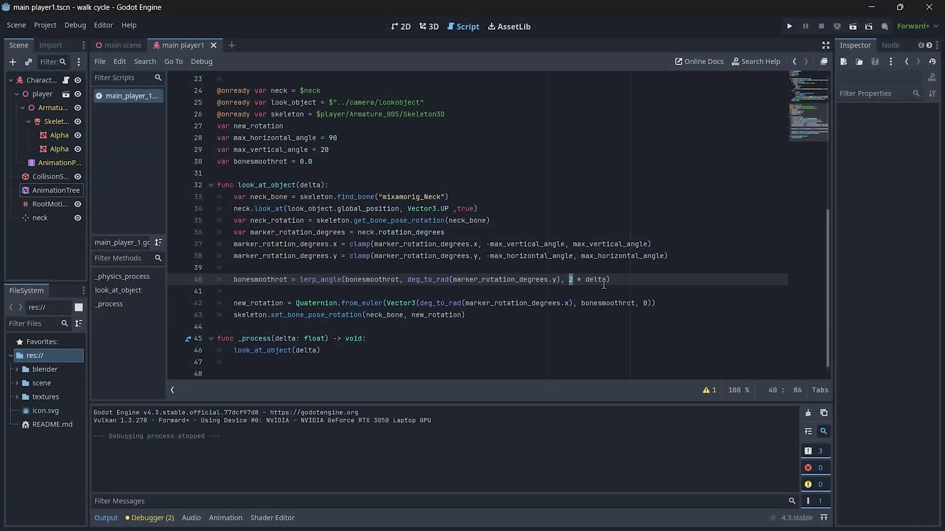
Check the 2 * delta lerp weight, then return to the player scene's 3D view
left_click(573, 281)
left_click(428, 27)
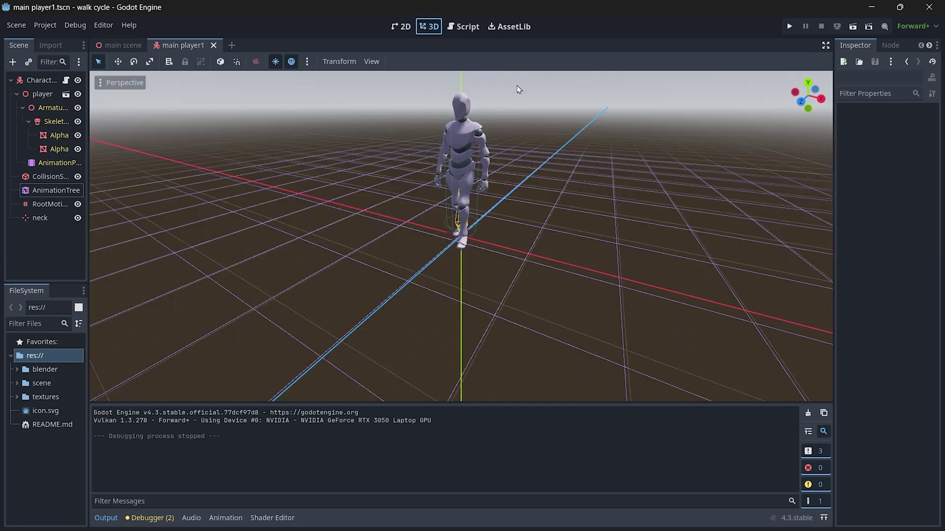